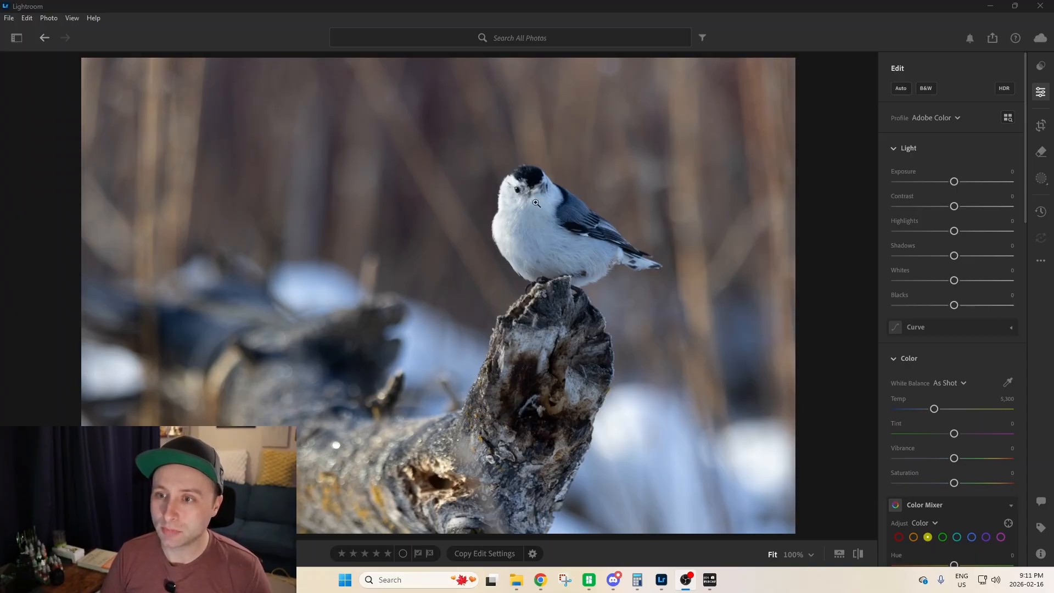
Crop the photo tighter from its lower-right corner, trimming the lower and right edges around the bird on the stump
click(1045, 126)
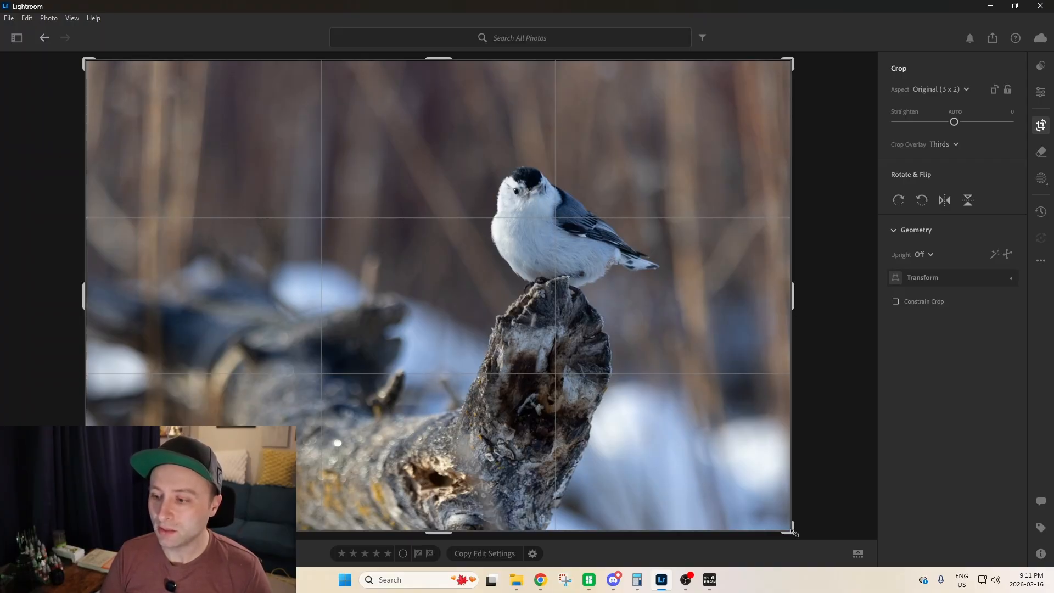
drag(792, 531, 766, 494)
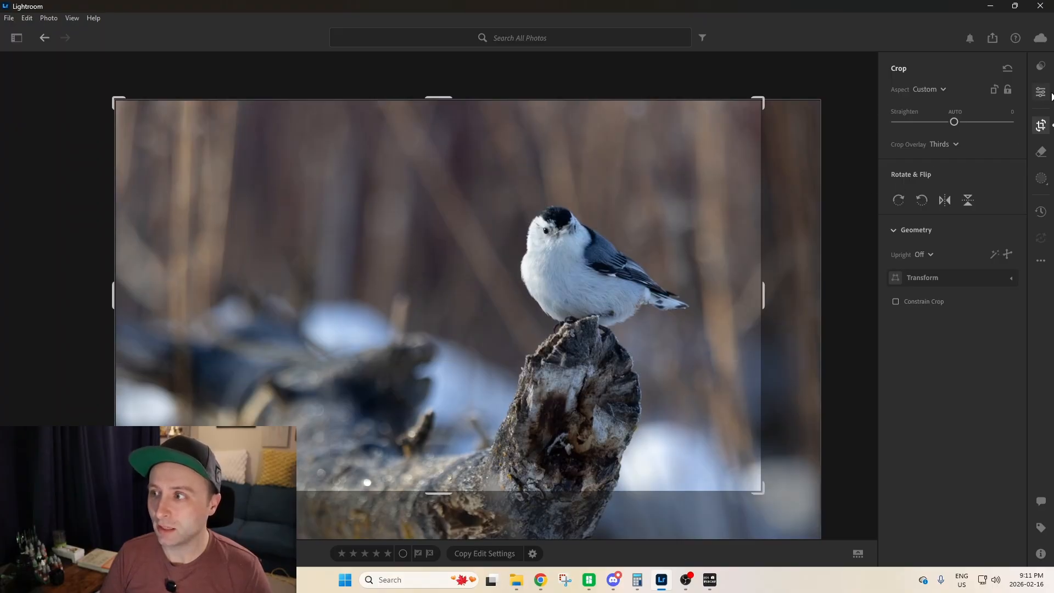
click(1042, 92)
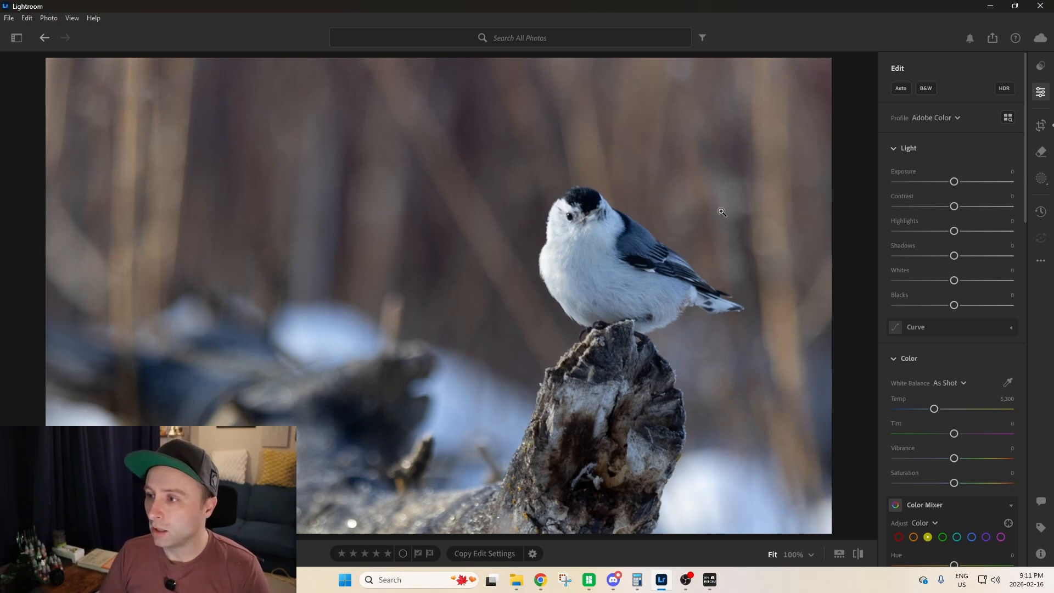
Enable Denoise for the photo at an amount of 50
scroll(965, 334, down, 5)
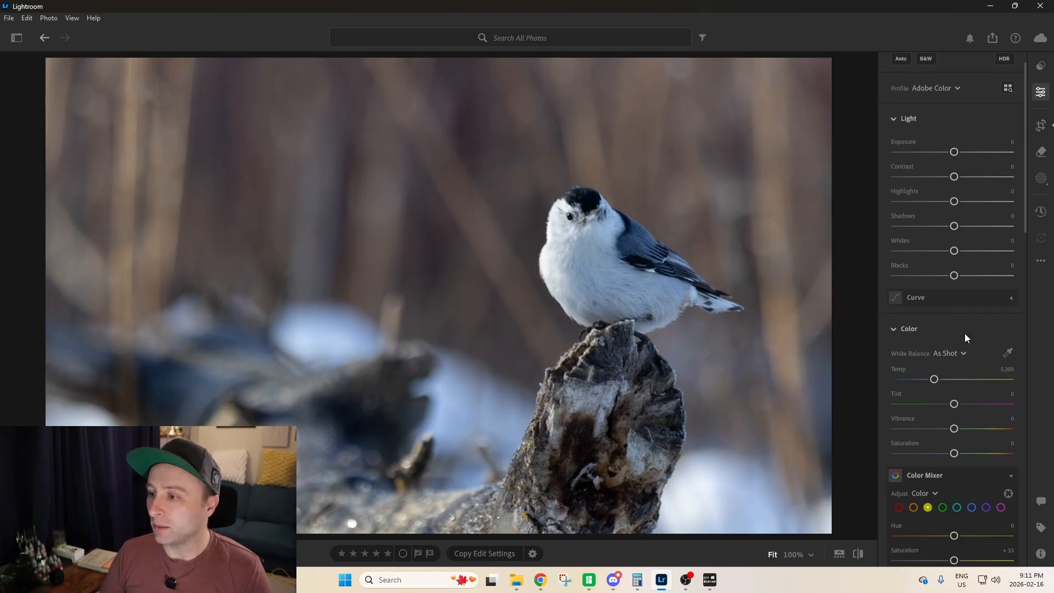
scroll(962, 365, down, 10)
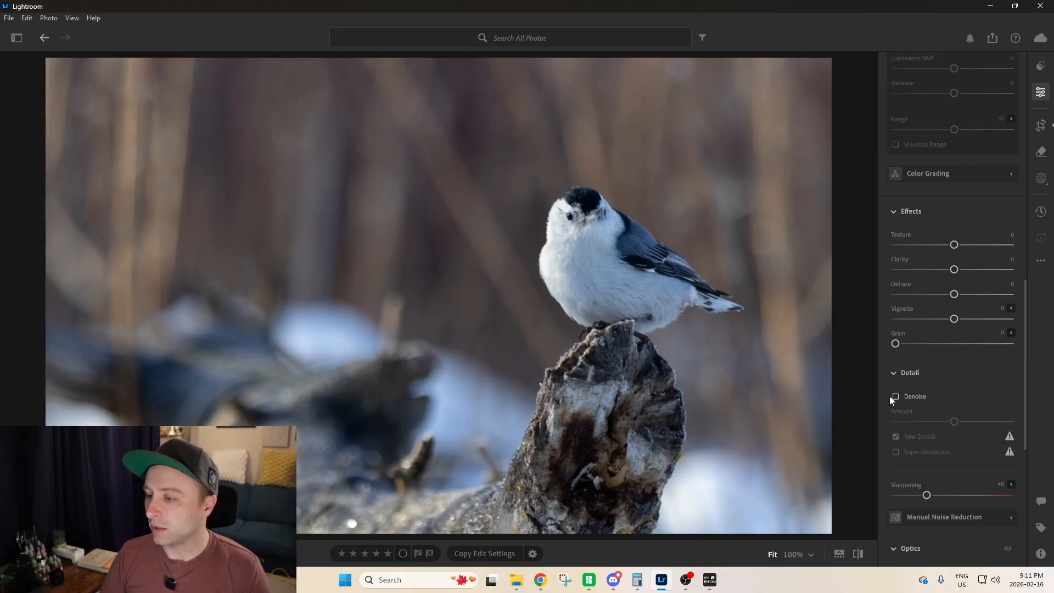
click(896, 397)
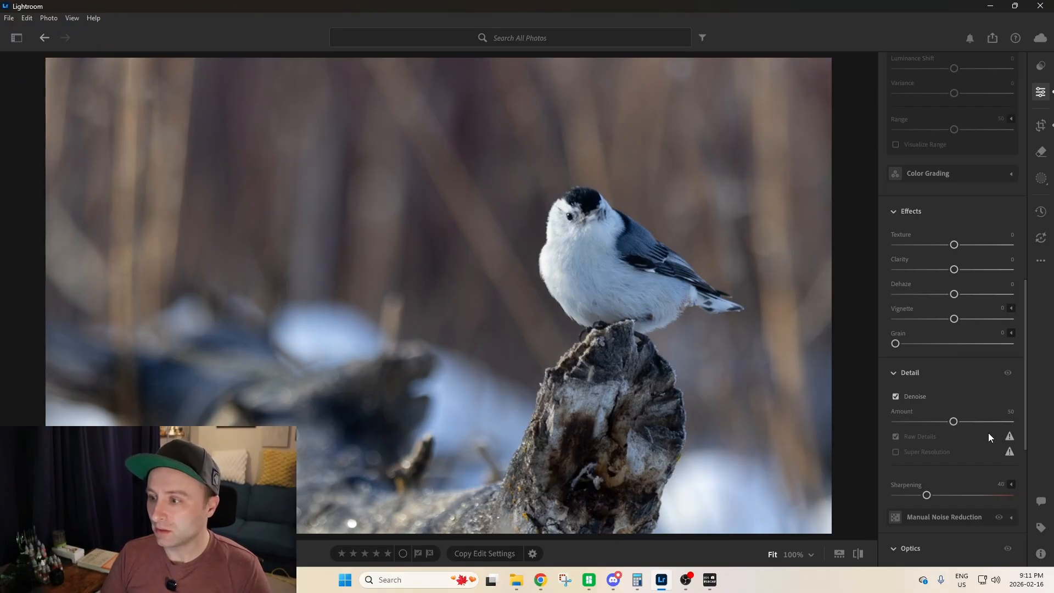
Review the remaining Detail, Optics and Lens Blur settings, including chromatic aberration removal and lens corrections
scroll(964, 485, down, 1)
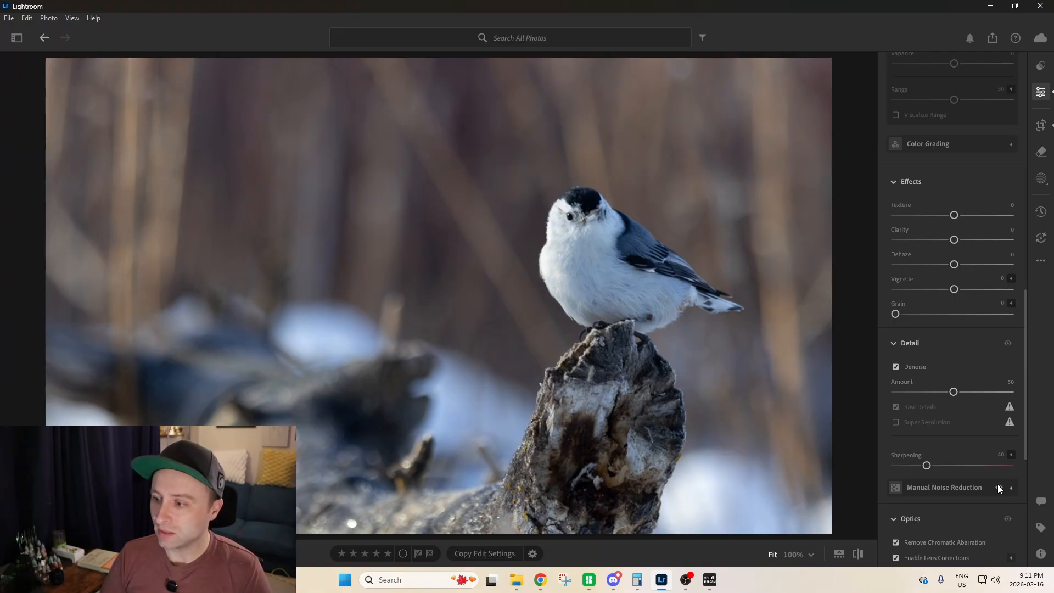
scroll(983, 487, down, 1)
scroll(982, 486, down, 5)
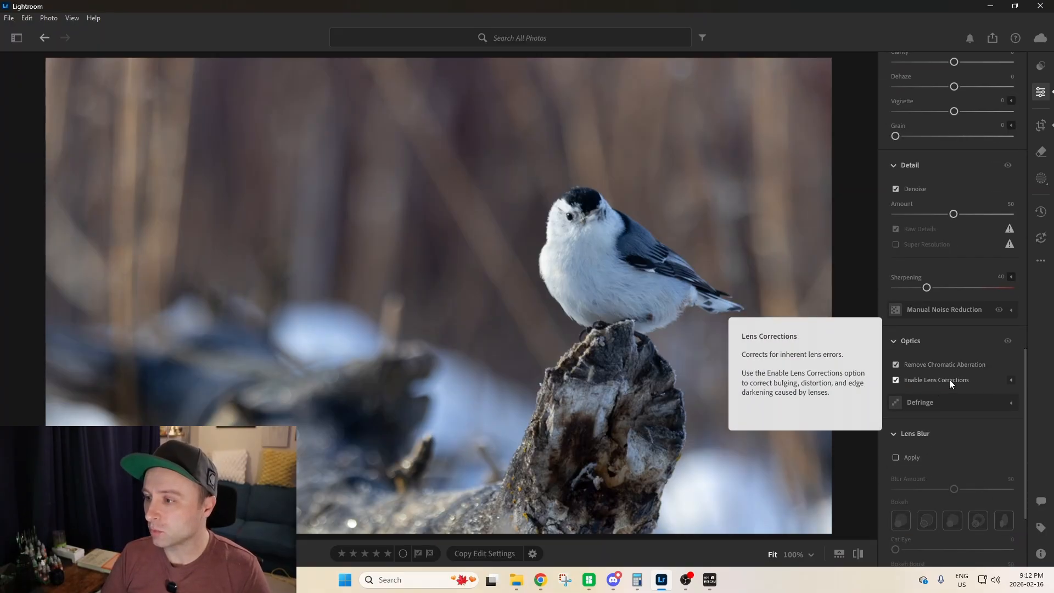
scroll(944, 446, down, 2)
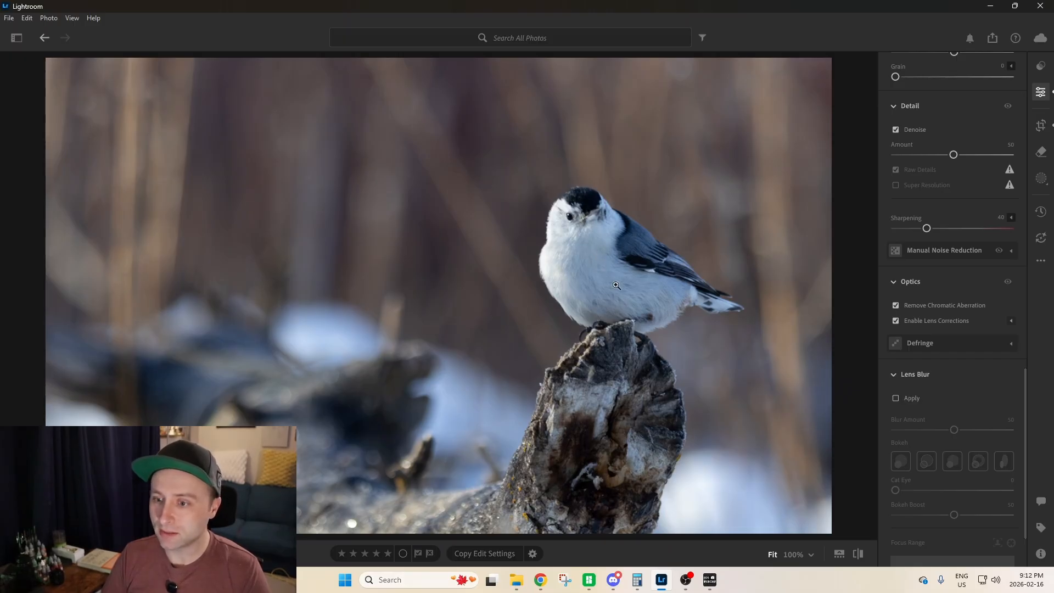
scroll(940, 472, down, 2)
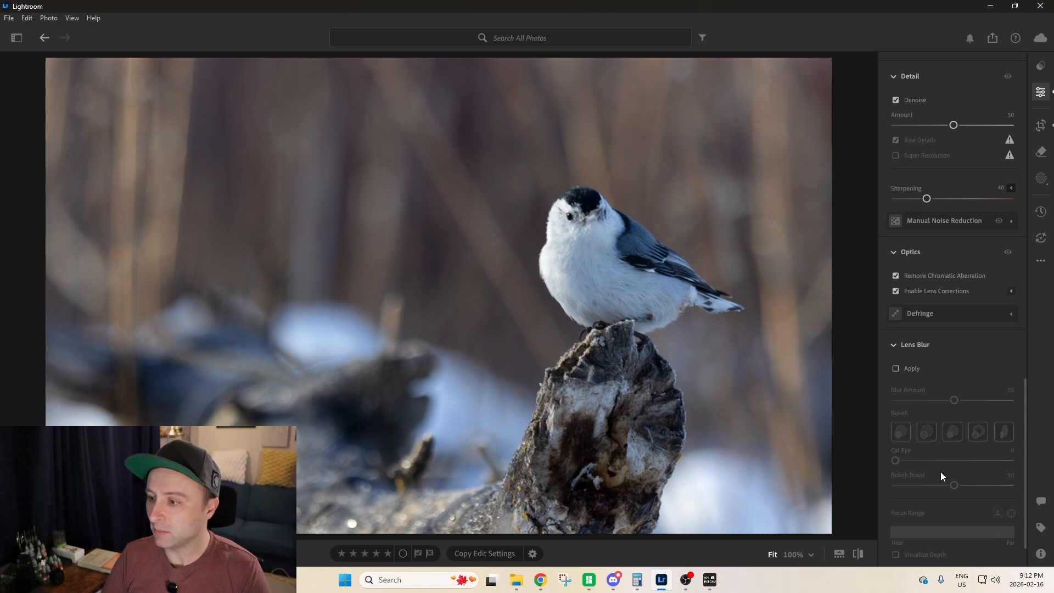
scroll(946, 475, up, 5)
scroll(960, 474, up, 10)
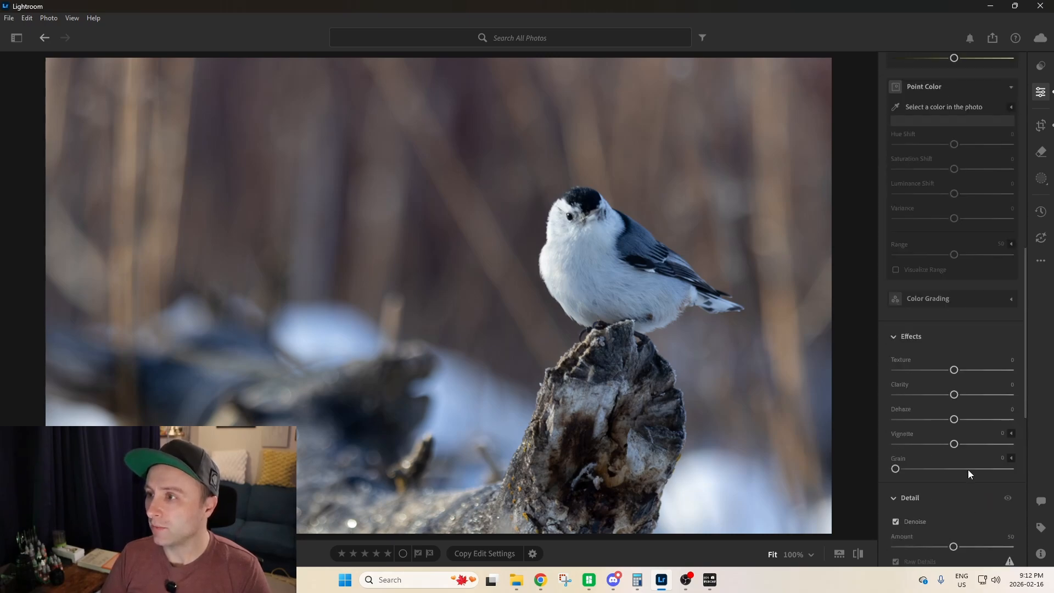
Create a Subject mask that selects the bird
click(1040, 181)
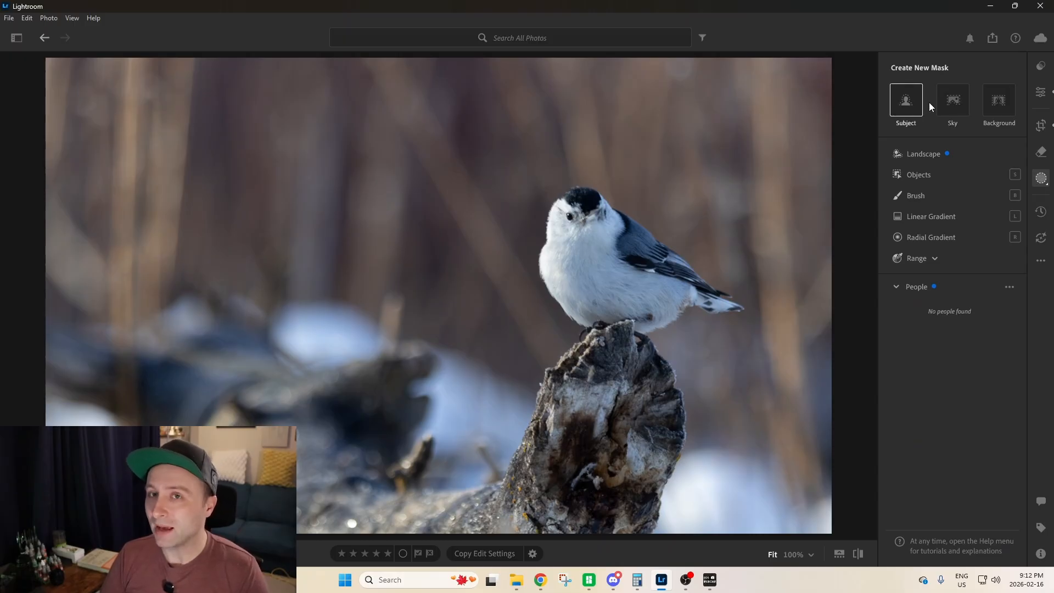
mouse_move(903, 144)
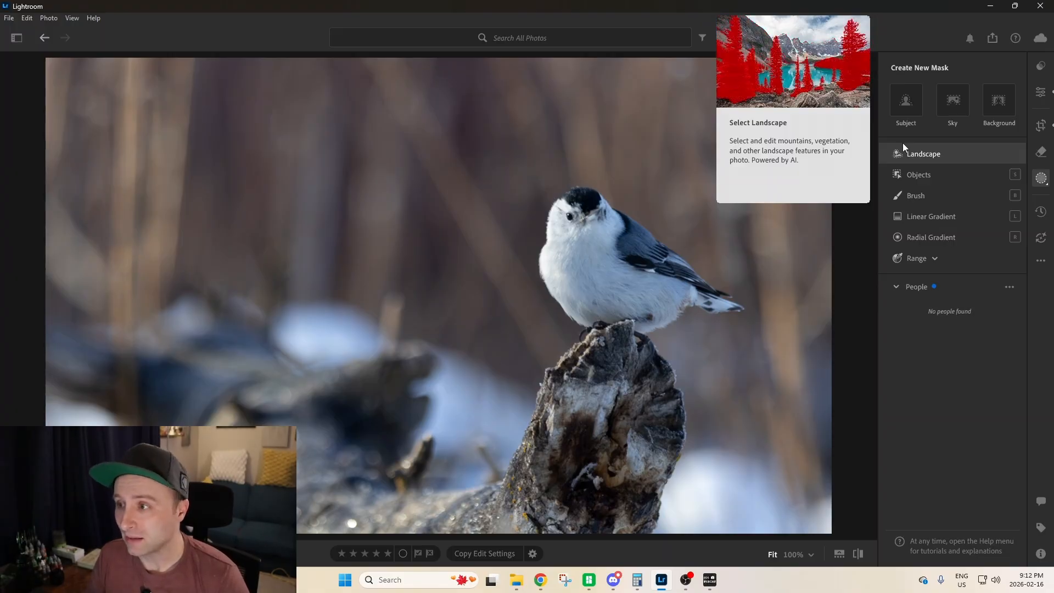
click(907, 104)
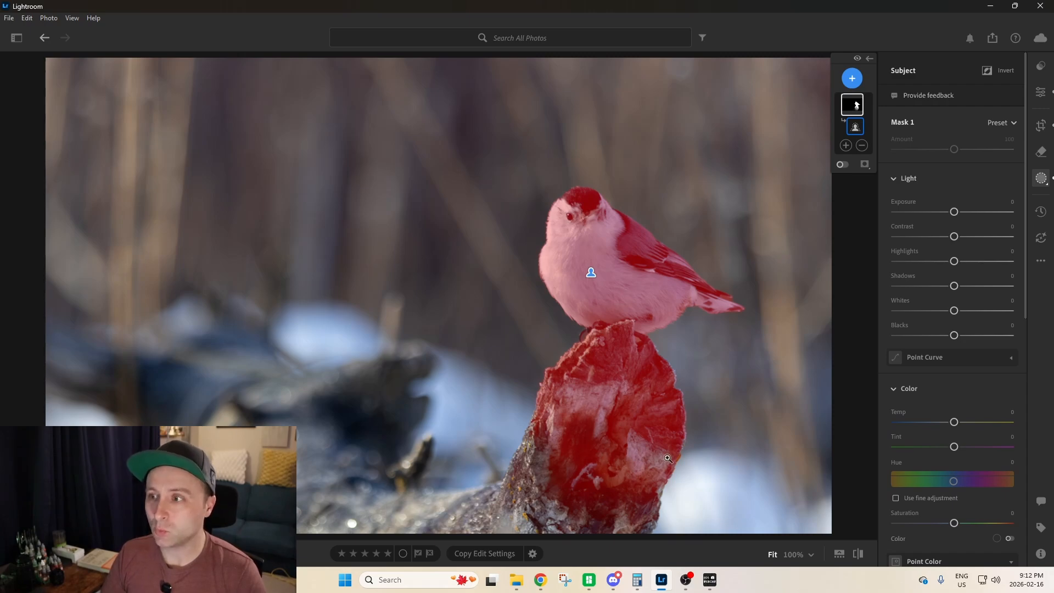
Subtract the tree stump from the subject mask with a Brush, reducing the brush size to 3 for the area under the bird's feet
click(862, 147)
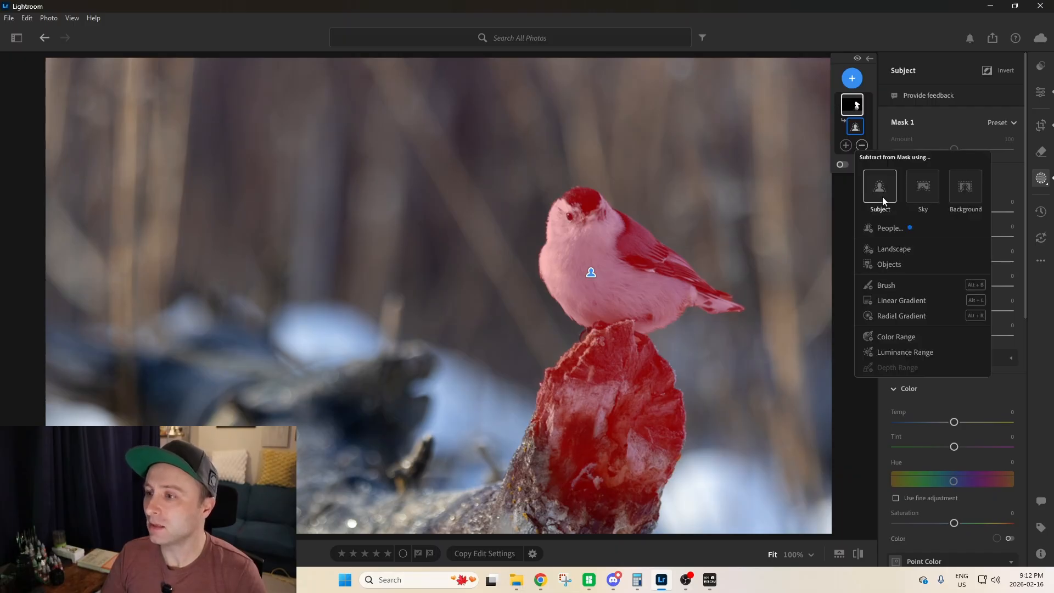
click(887, 287)
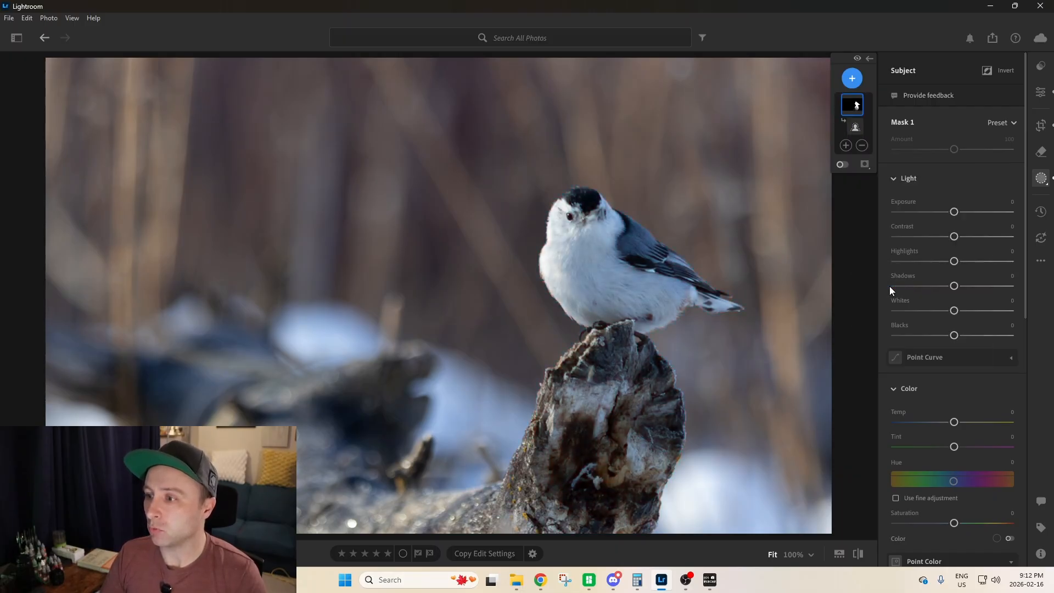
mouse_move(586, 434)
mouse_down()
mouse_move(607, 456)
mouse_move(625, 430)
mouse_move(630, 465)
mouse_move(598, 493)
mouse_move(544, 486)
mouse_move(621, 448)
mouse_move(683, 457)
mouse_move(685, 427)
mouse_move(682, 442)
mouse_move(636, 448)
mouse_move(608, 423)
mouse_move(582, 378)
mouse_move(586, 362)
mouse_move(563, 393)
mouse_move(575, 420)
mouse_move(572, 405)
mouse_move(550, 428)
mouse_move(530, 406)
mouse_move(640, 374)
mouse_move(679, 395)
mouse_move(657, 376)
mouse_move(673, 429)
mouse_move(688, 416)
mouse_move(679, 493)
mouse_move(649, 403)
mouse_move(602, 383)
mouse_move(672, 379)
mouse_move(575, 375)
mouse_move(635, 371)
mouse_move(627, 360)
mouse_move(618, 366)
mouse_move(641, 373)
mouse_move(657, 403)
mouse_move(650, 490)
mouse_move(656, 471)
mouse_move(618, 516)
mouse_move(680, 512)
mouse_move(577, 494)
mouse_move(525, 514)
mouse_move(532, 469)
mouse_move(513, 504)
mouse_move(534, 445)
mouse_move(691, 362)
mouse_up()
scroll(618, 348, down, 4)
scroll(617, 349, down, 1)
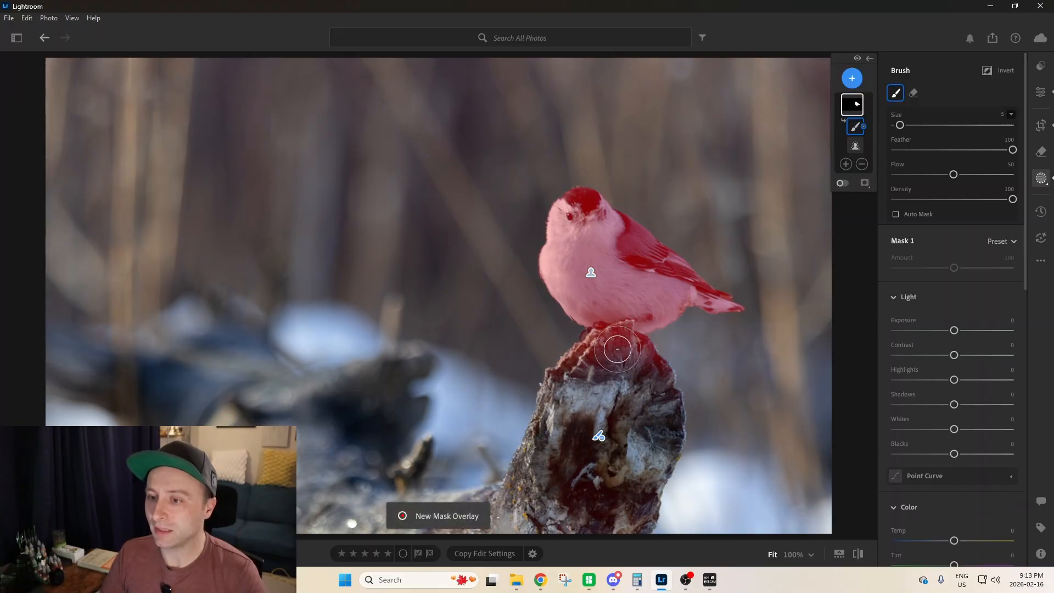
drag(619, 346, 620, 335)
scroll(620, 335, down, 4)
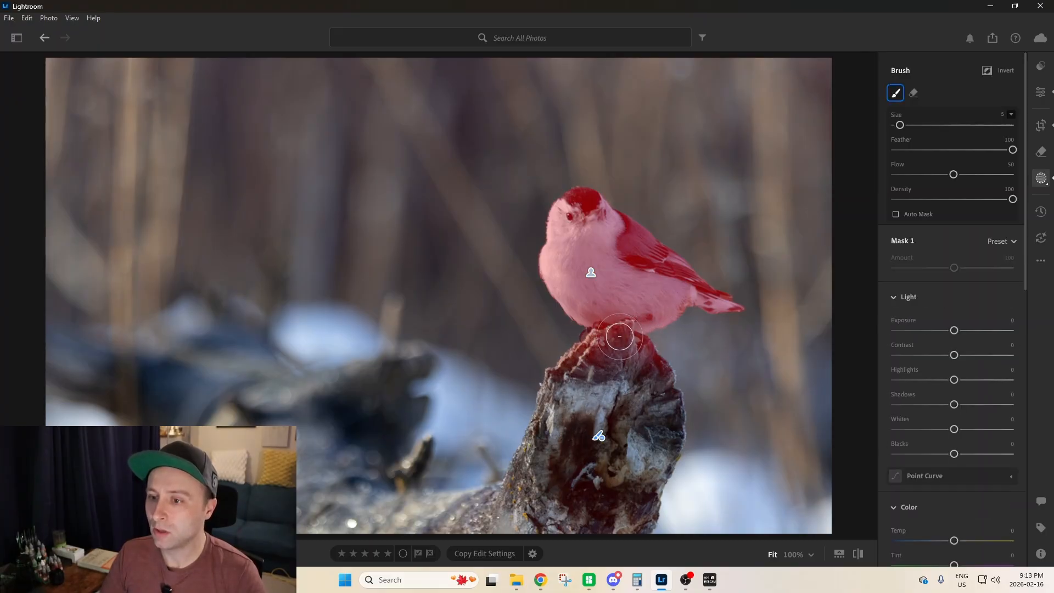
scroll(626, 329, up, 1)
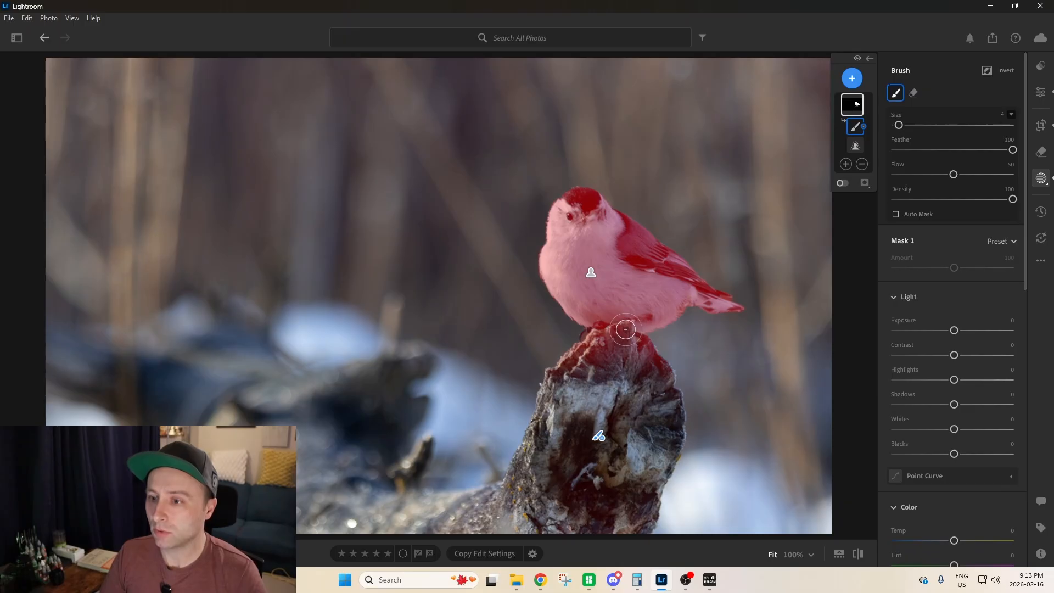
mouse_move(622, 334)
mouse_down()
mouse_move(591, 336)
mouse_move(602, 335)
mouse_move(576, 361)
mouse_move(576, 344)
mouse_move(592, 353)
mouse_move(627, 331)
mouse_move(607, 338)
mouse_move(615, 328)
mouse_move(581, 345)
mouse_move(604, 337)
mouse_move(606, 354)
mouse_move(628, 333)
mouse_move(628, 348)
mouse_move(653, 348)
mouse_move(644, 348)
mouse_move(651, 362)
mouse_move(669, 367)
mouse_move(656, 361)
mouse_move(668, 382)
mouse_move(660, 366)
mouse_move(673, 364)
mouse_move(623, 337)
mouse_move(630, 321)
mouse_move(560, 363)
mouse_move(628, 392)
mouse_move(645, 414)
mouse_up()
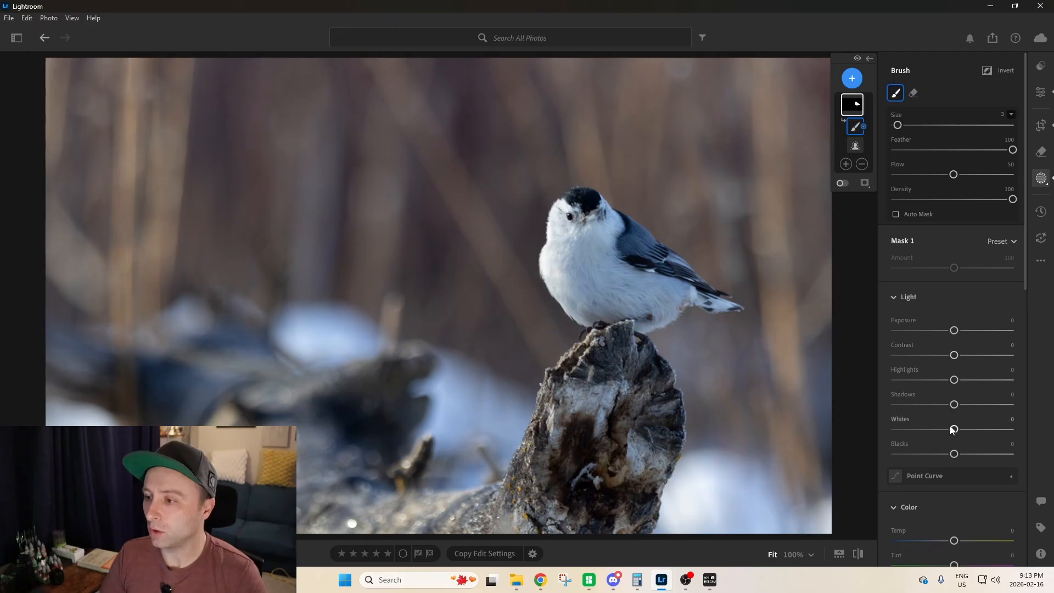
Set the bird mask's Blacks to -36, Contrast to +21 and Saturation to +29
drag(955, 455, 933, 459)
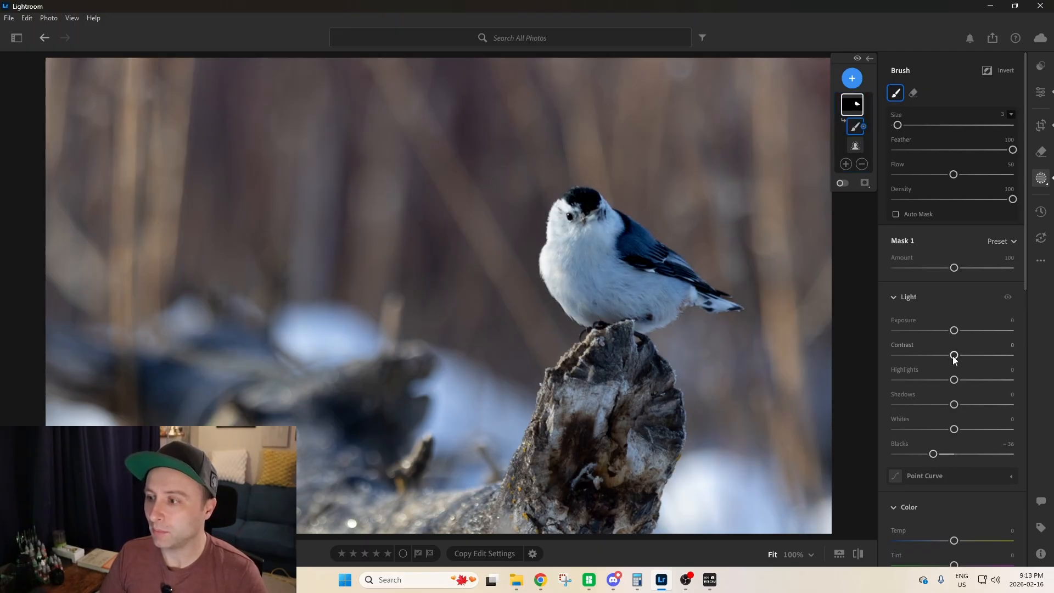
drag(958, 357, 970, 358)
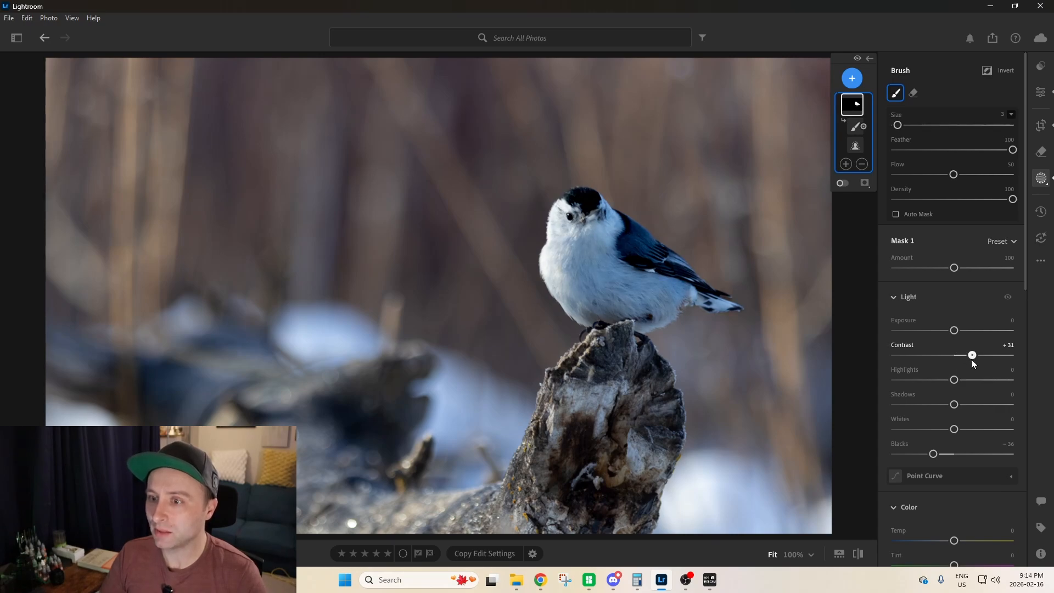
scroll(959, 398, down, 4)
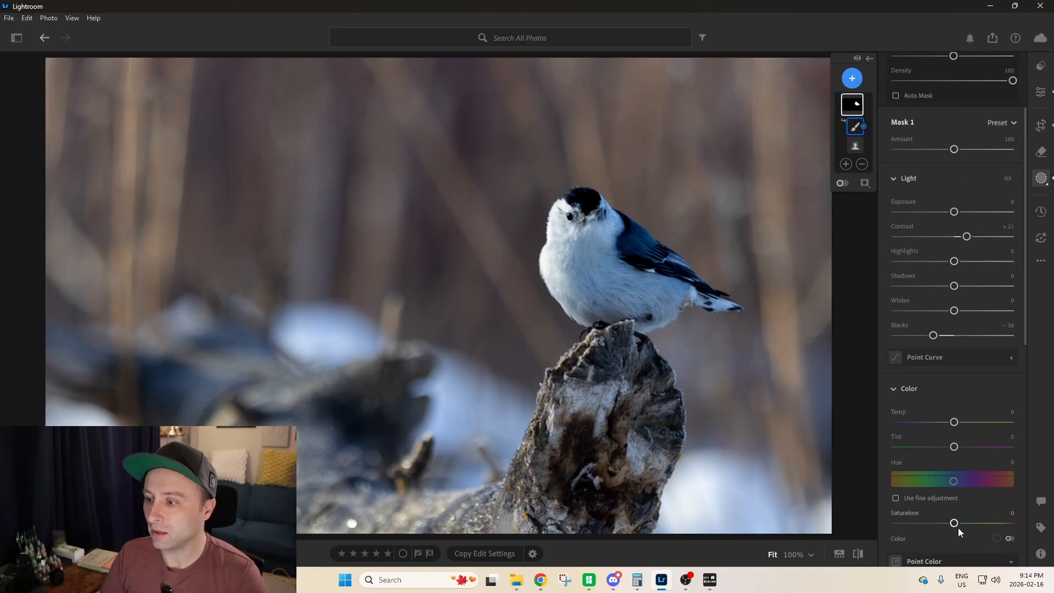
drag(955, 523, 969, 523)
Set the bird mask's Texture to +32, Clarity to +39 and Dehaze to +16, and raise its Exposure to +0.28
scroll(967, 446, down, 7)
scroll(964, 452, down, 4)
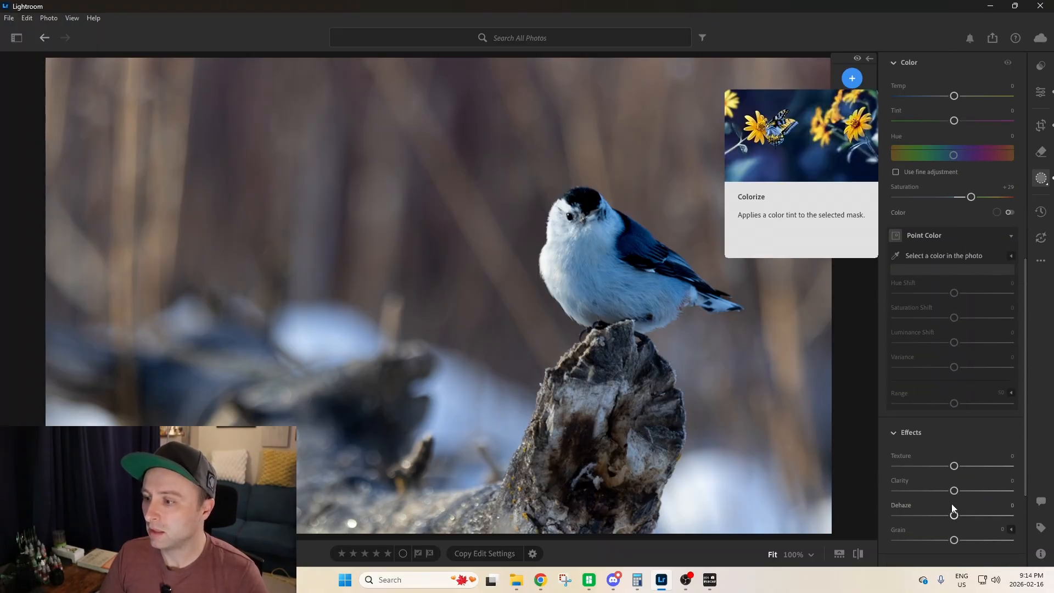
mouse_move(954, 466)
mouse_down()
mouse_move(979, 465)
mouse_move(971, 492)
mouse_move(950, 493)
mouse_move(986, 494)
mouse_move(964, 516)
mouse_up()
key(b)
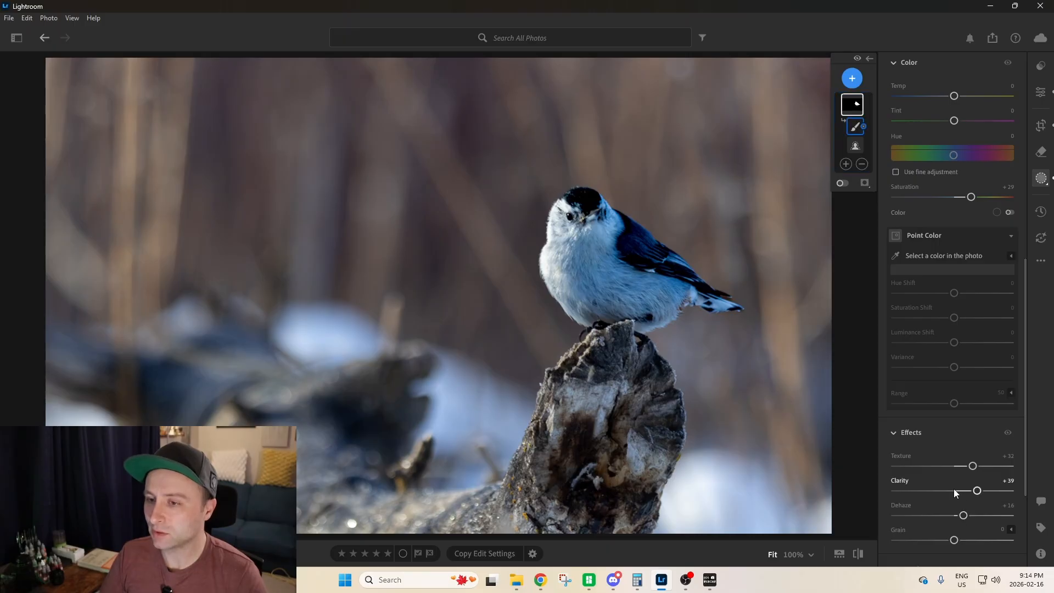
scroll(953, 488, up, 10)
drag(954, 303, 959, 302)
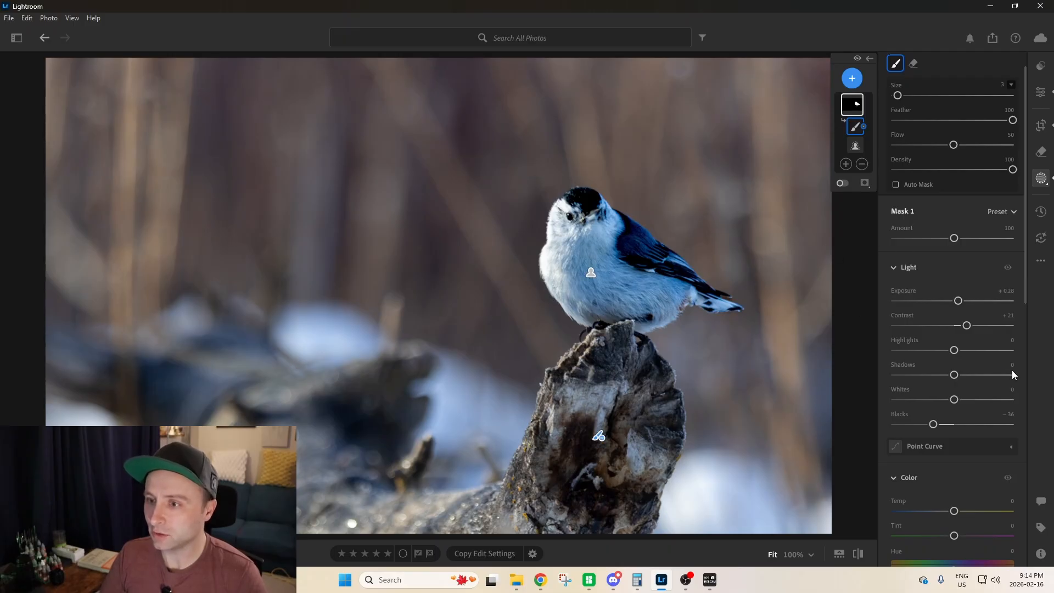
Sample the wing's blue as a Point Color in the bird mask and set Hue Shift -13, Saturation Shift +14 and Variance +5
scroll(975, 384, down, 3)
scroll(972, 414, down, 3)
scroll(968, 417, down, 2)
scroll(923, 336, up, 2)
click(897, 346)
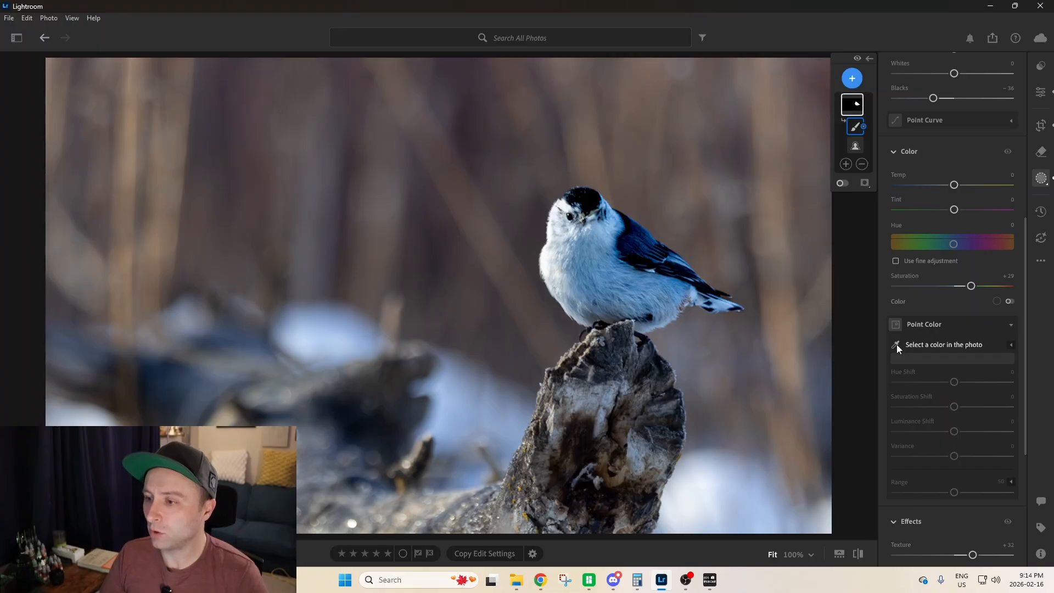
click(642, 233)
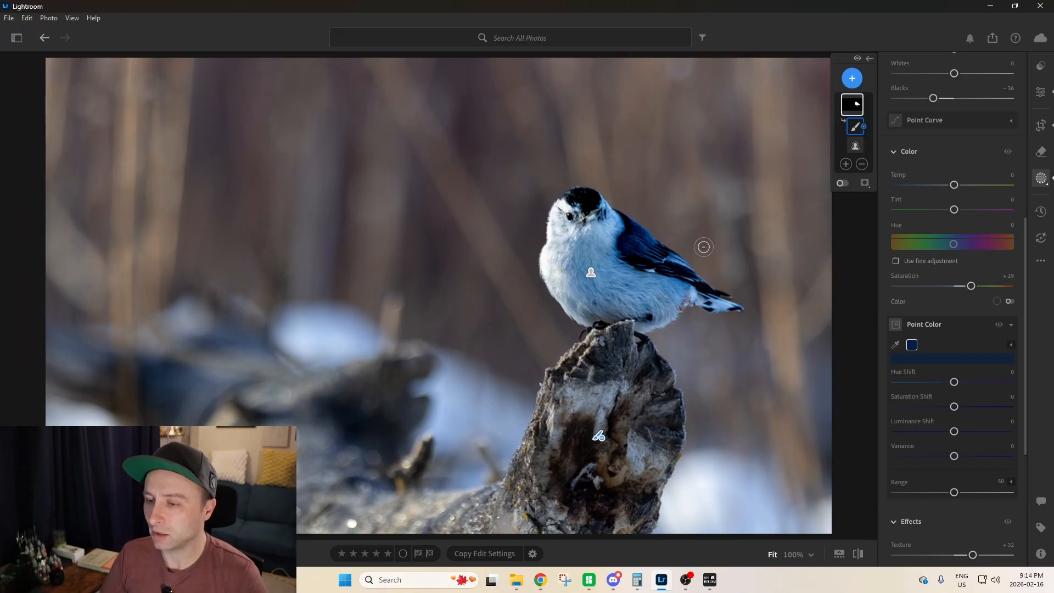
drag(955, 383, 946, 384)
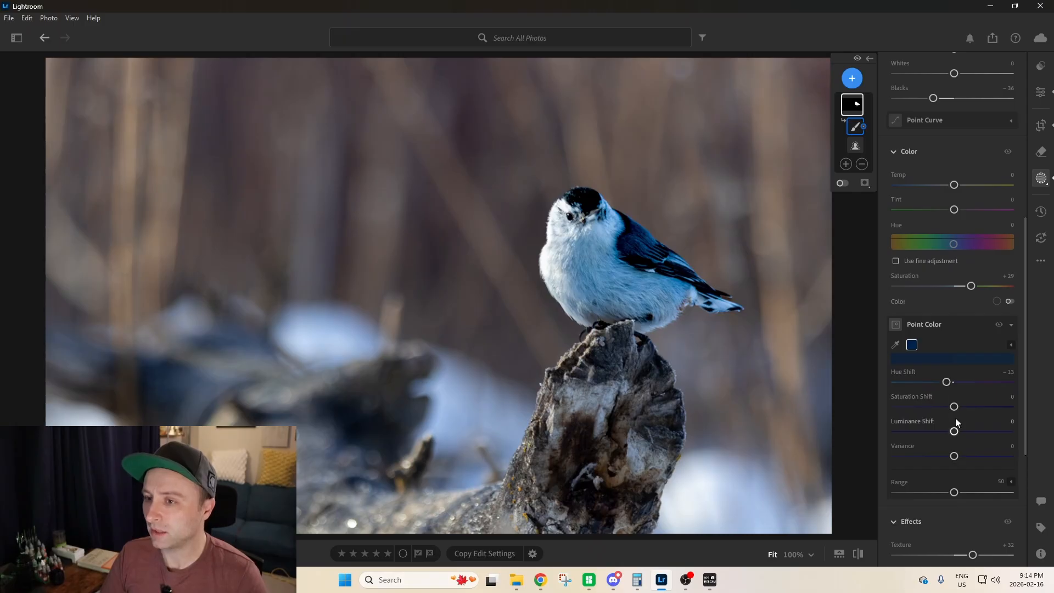
drag(954, 406, 962, 407)
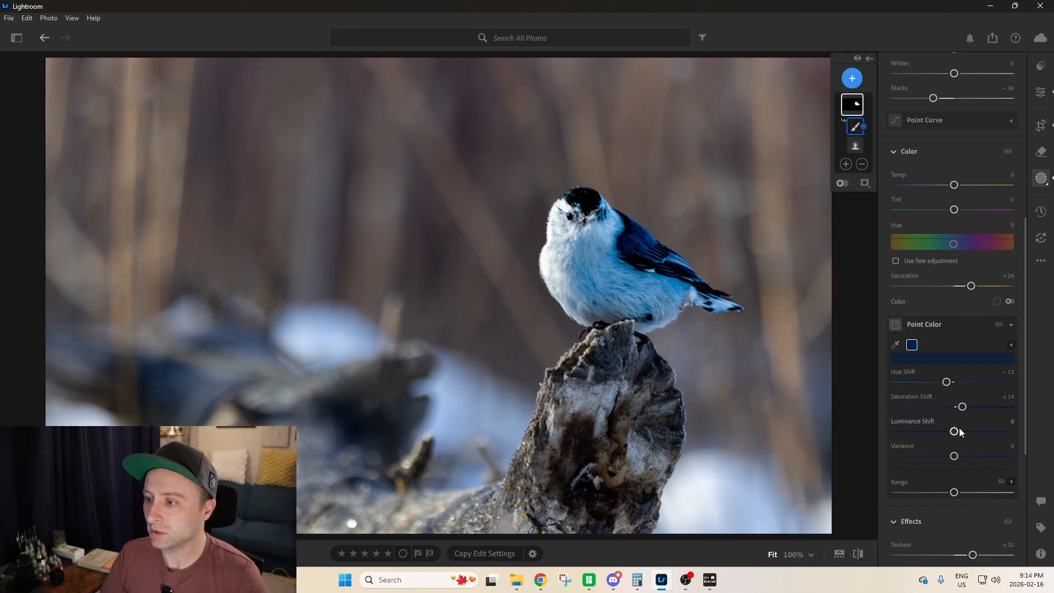
drag(954, 460, 958, 460)
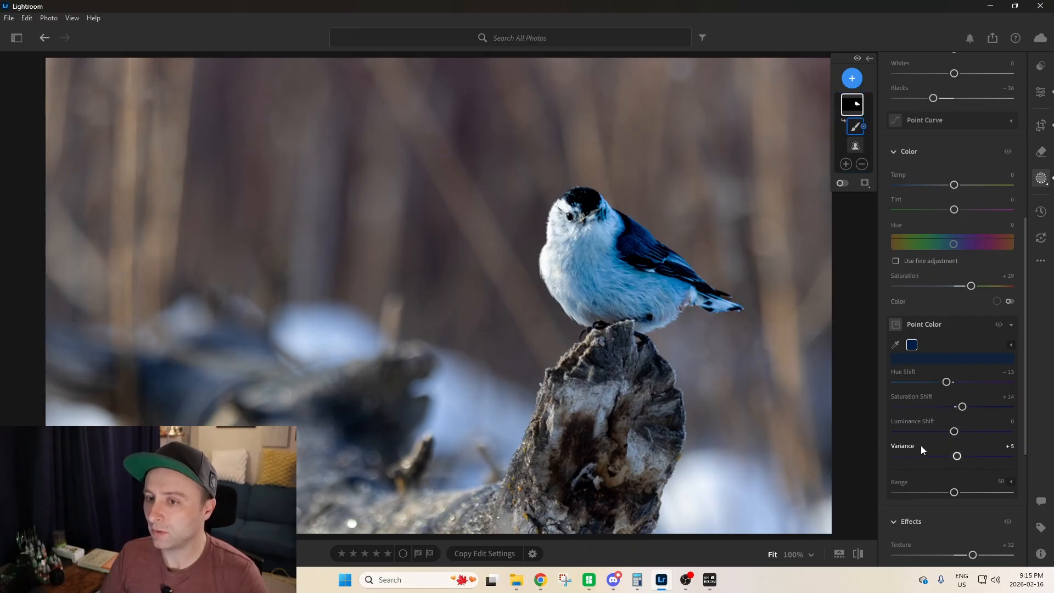
Warm the bird mask by setting its Temp to +14
scroll(941, 383, up, 1)
scroll(942, 384, up, 1)
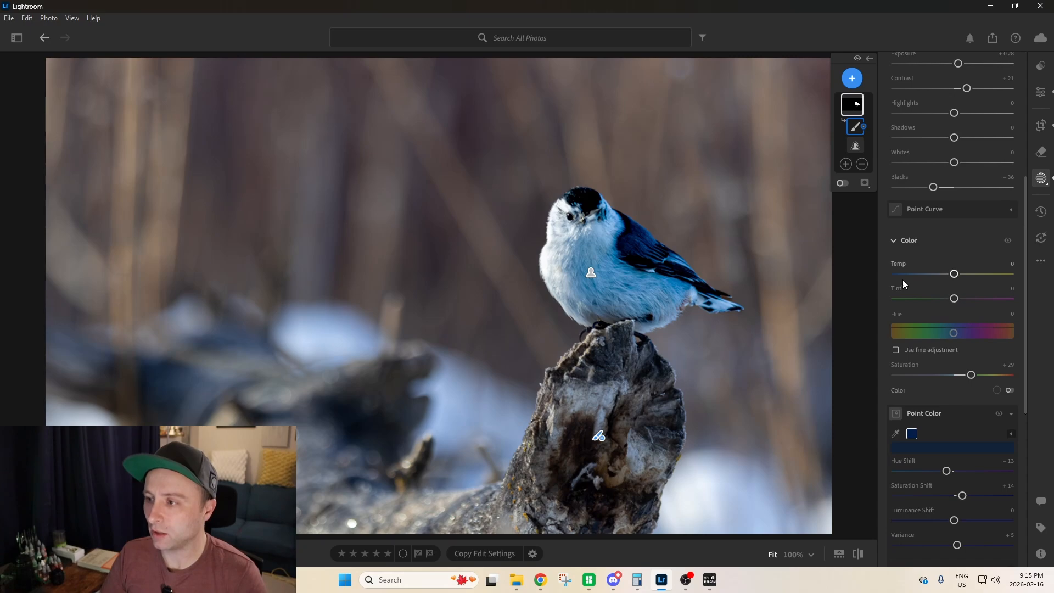
drag(953, 274, 961, 277)
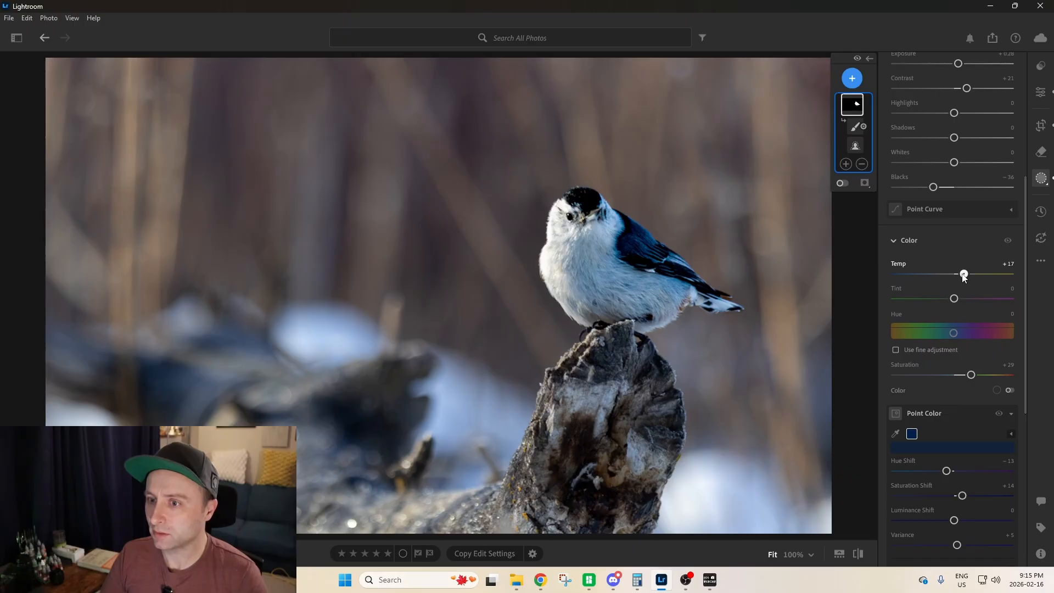
drag(964, 278, 963, 280)
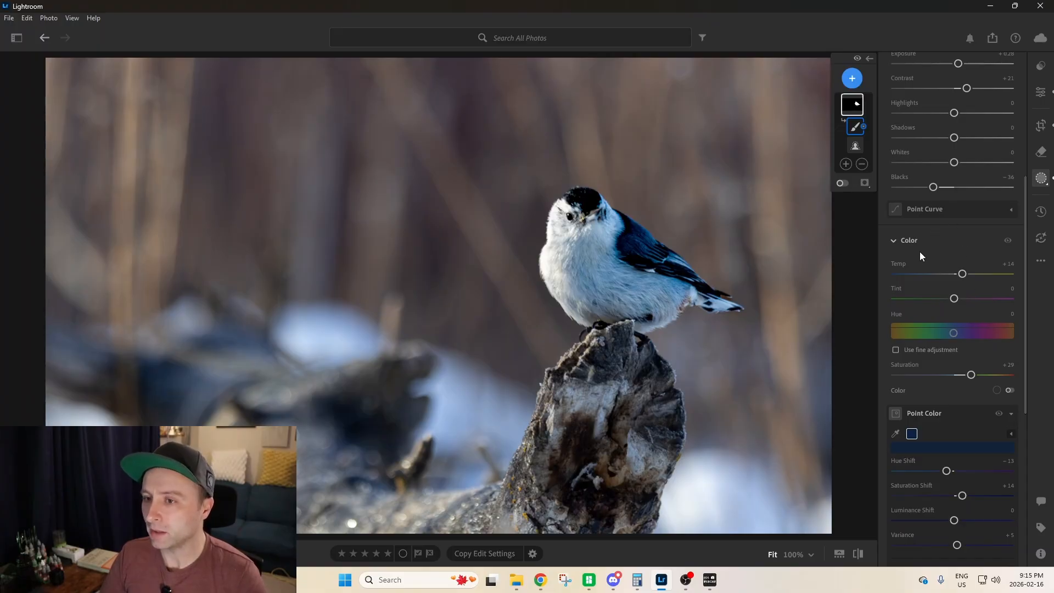
Add a Background mask and set its Temp to +29 and Saturation to +26
click(853, 78)
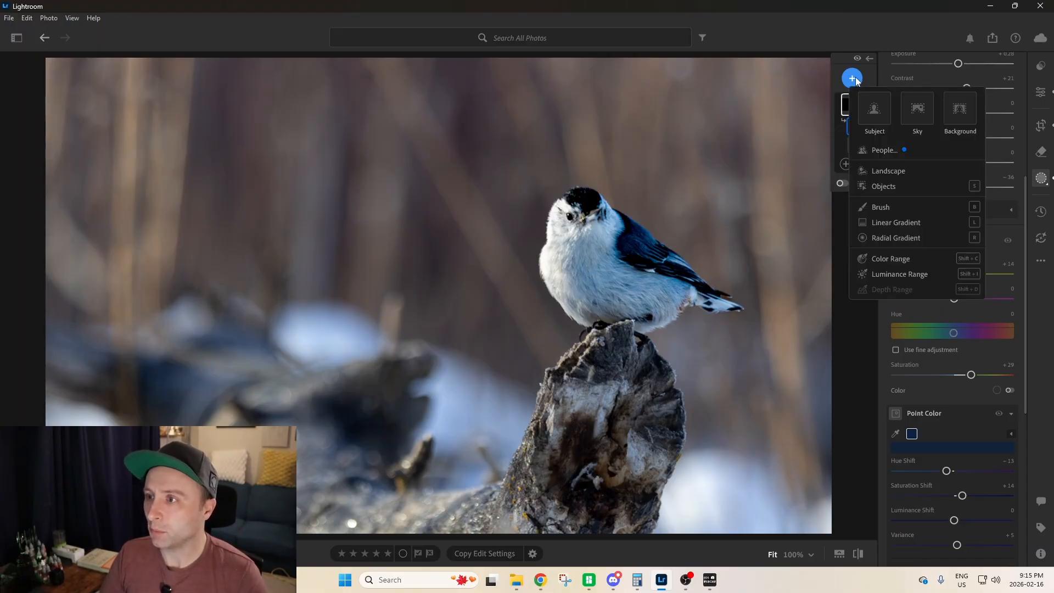
click(961, 113)
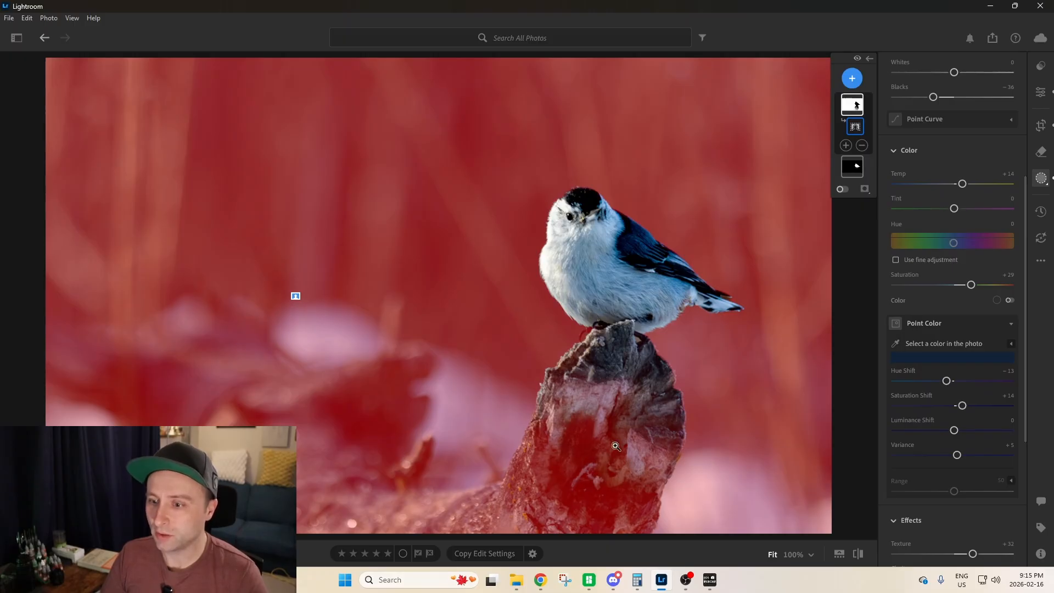
double_click(956, 177)
drag(954, 184, 959, 191)
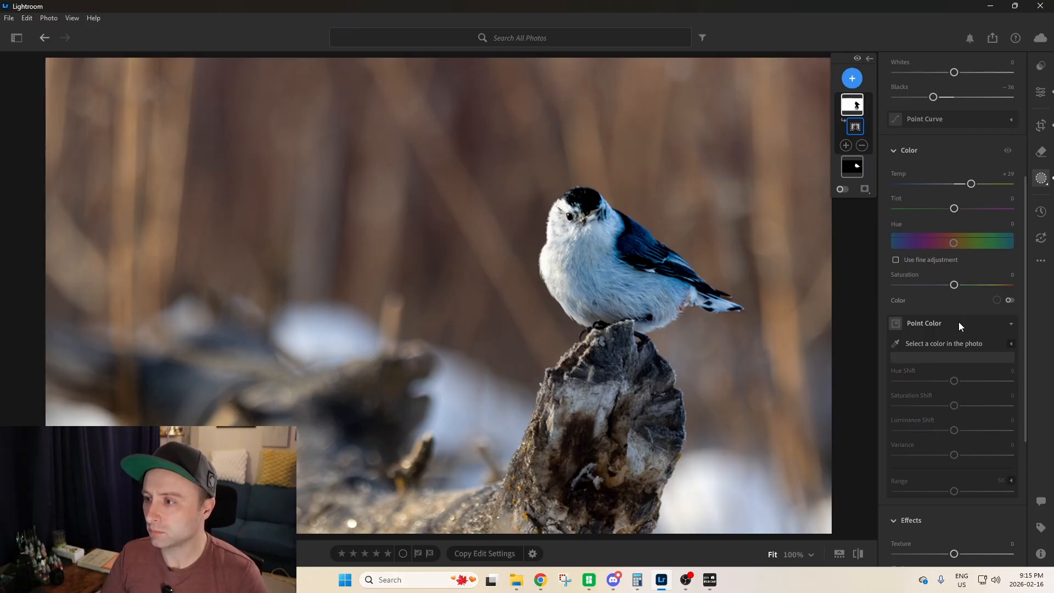
drag(956, 285, 969, 285)
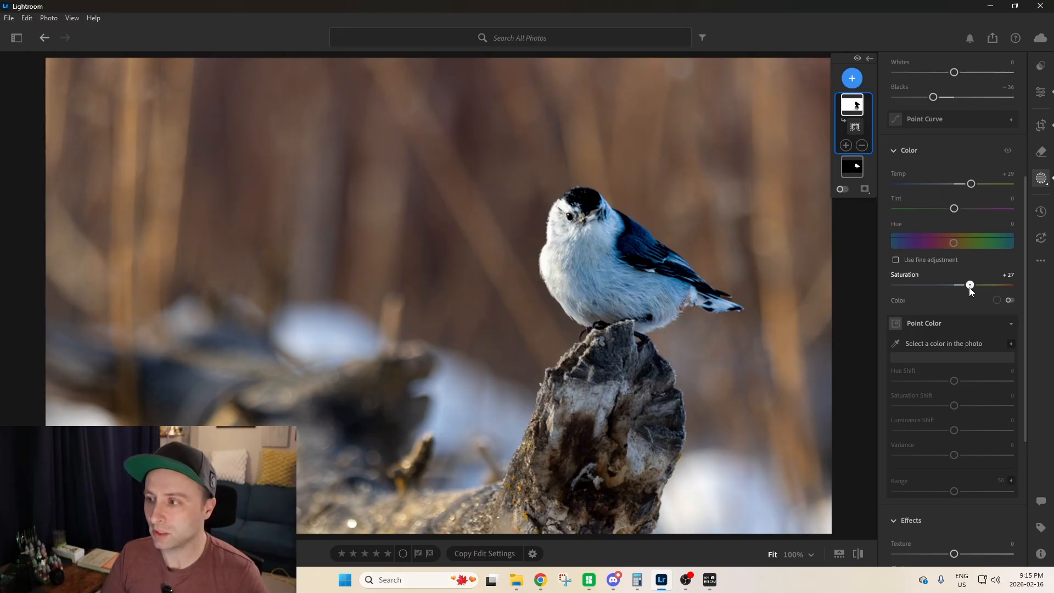
Set the background mask's Clarity to +48 and Dehaze to +23
scroll(943, 394, down, 2)
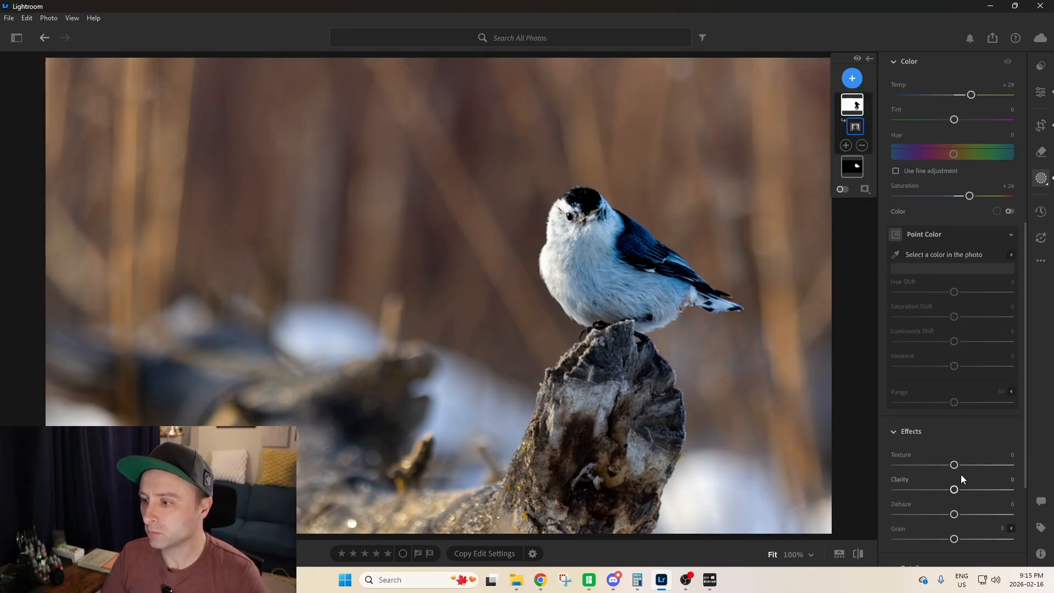
scroll(963, 470, down, 2)
drag(954, 400, 969, 430)
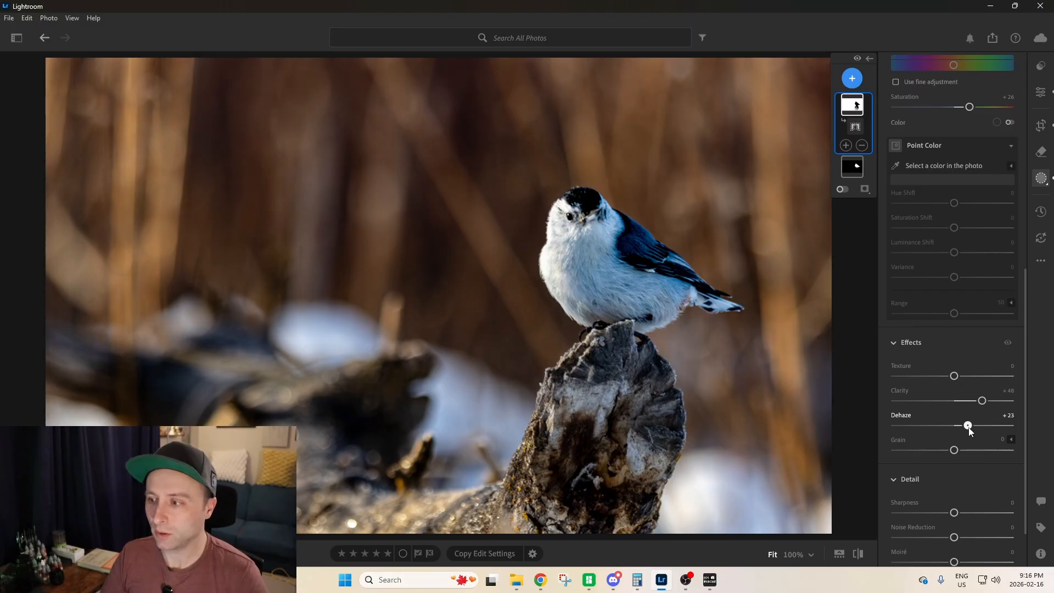
drag(969, 431, 968, 431)
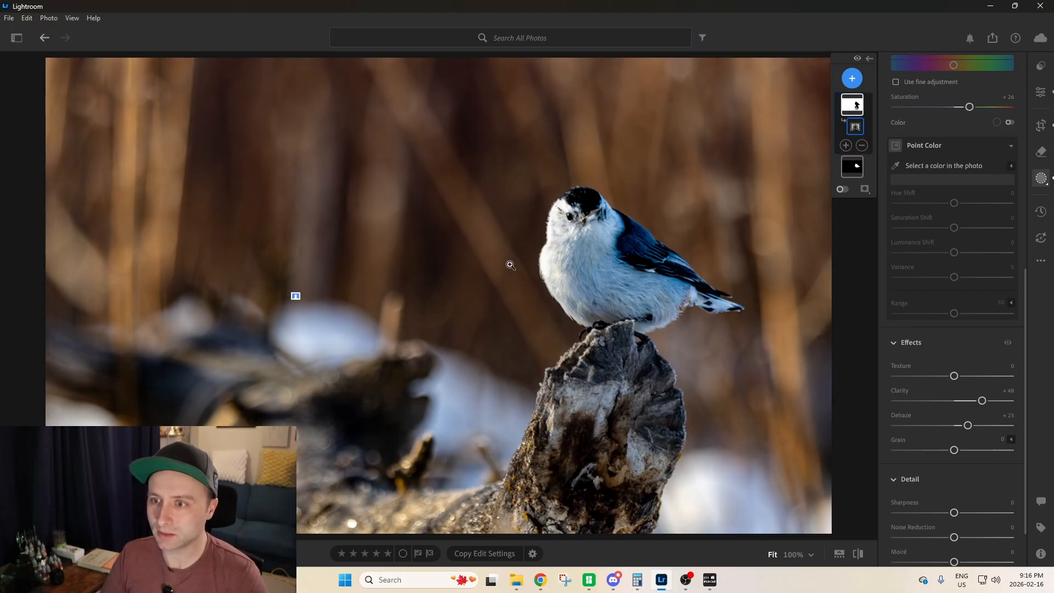
Set the background mask's Sharpness to +2
scroll(960, 469, down, 2)
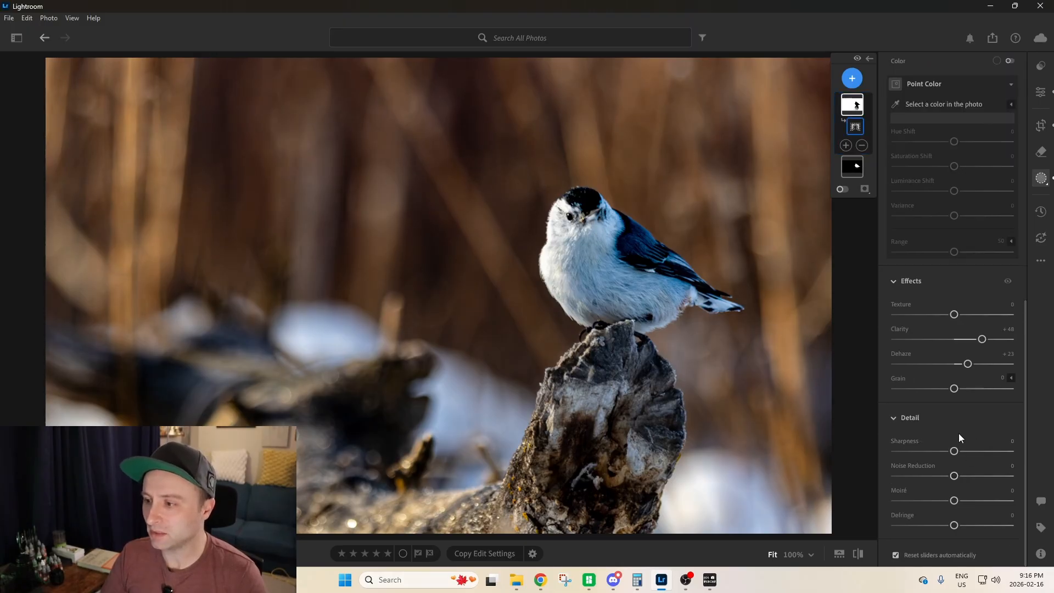
scroll(958, 443, up, 3)
scroll(958, 453, down, 3)
mouse_move(955, 451)
mouse_down()
mouse_move(972, 450)
mouse_move(950, 446)
mouse_move(961, 459)
mouse_up()
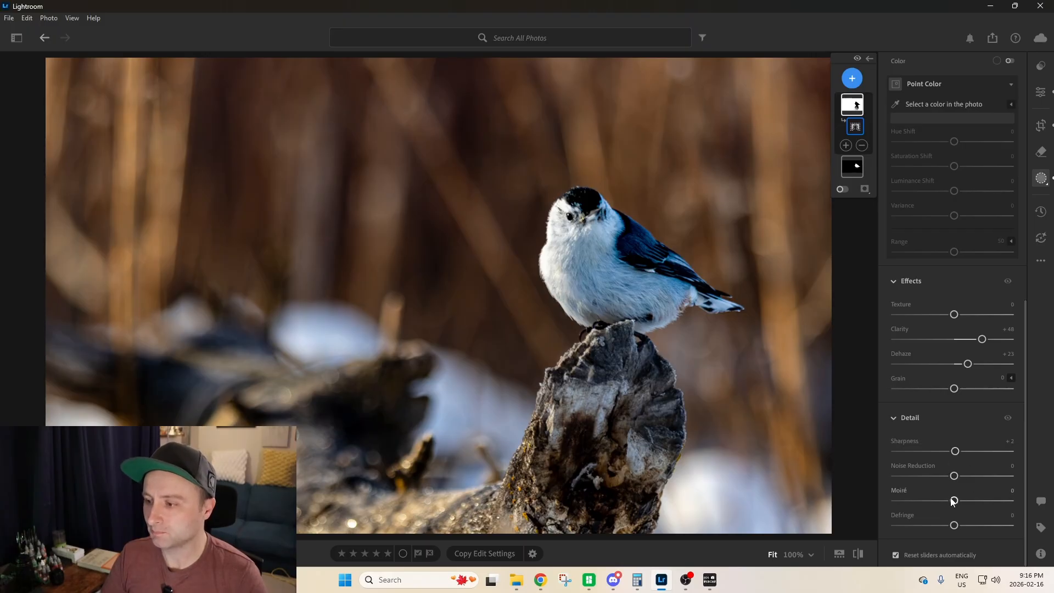
Set the background mask's Contrast to +21, Blacks to -22, Exposure to +0.36 and Sharpness to +19
scroll(976, 446, up, 6)
scroll(987, 354, up, 2)
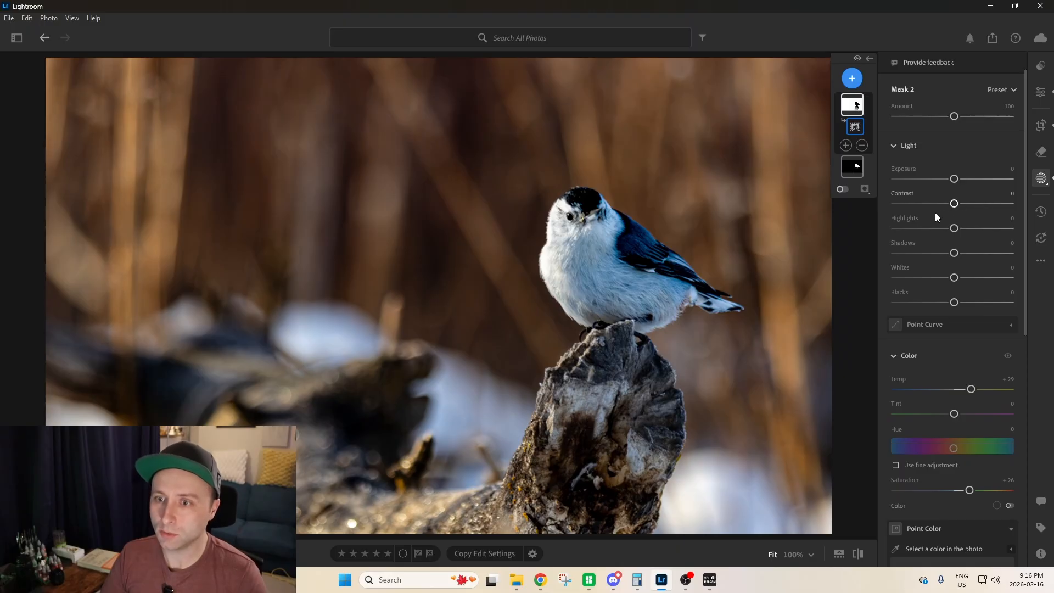
mouse_move(960, 206)
mouse_down()
mouse_move(972, 205)
mouse_move(958, 210)
mouse_up()
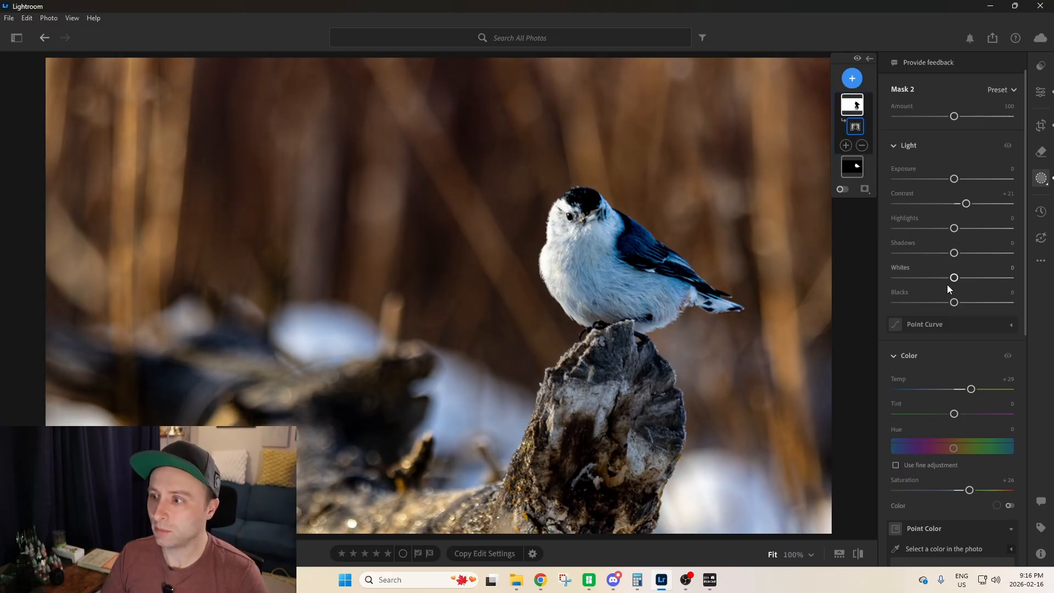
drag(953, 303, 941, 304)
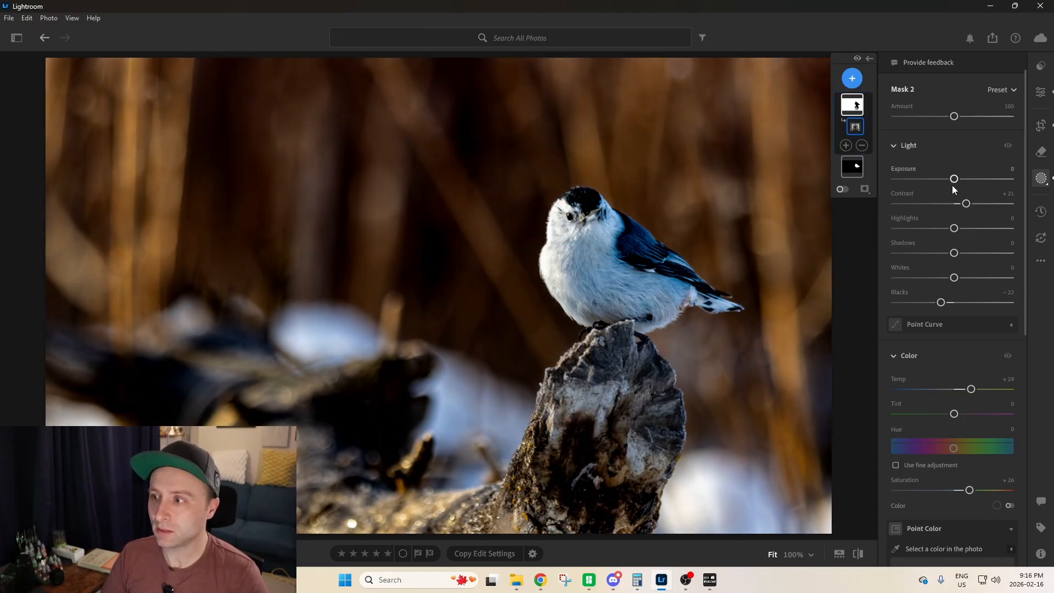
drag(954, 179, 960, 179)
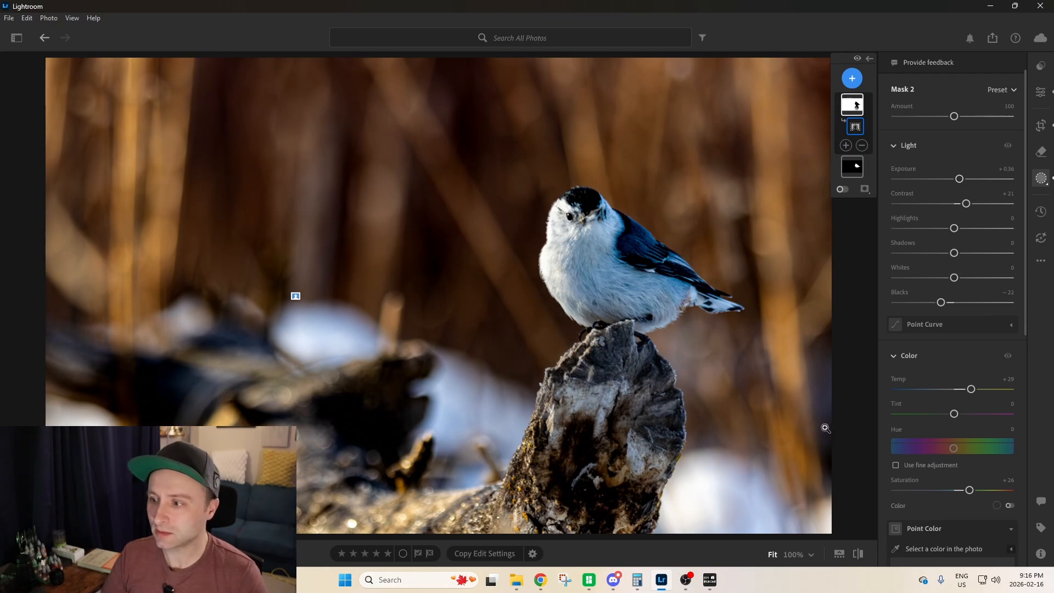
scroll(943, 496, down, 8)
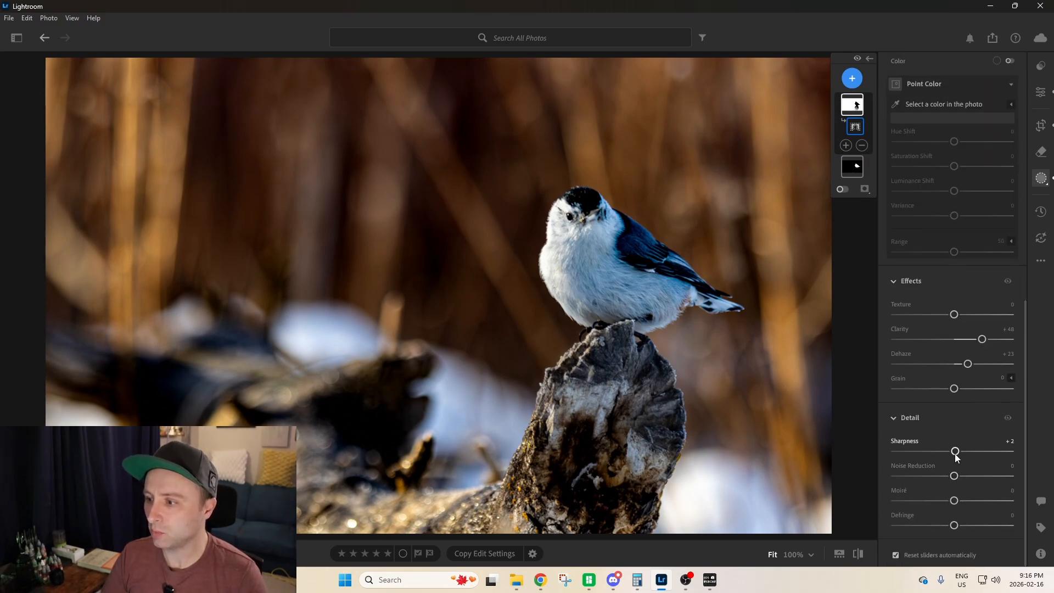
drag(955, 451, 969, 451)
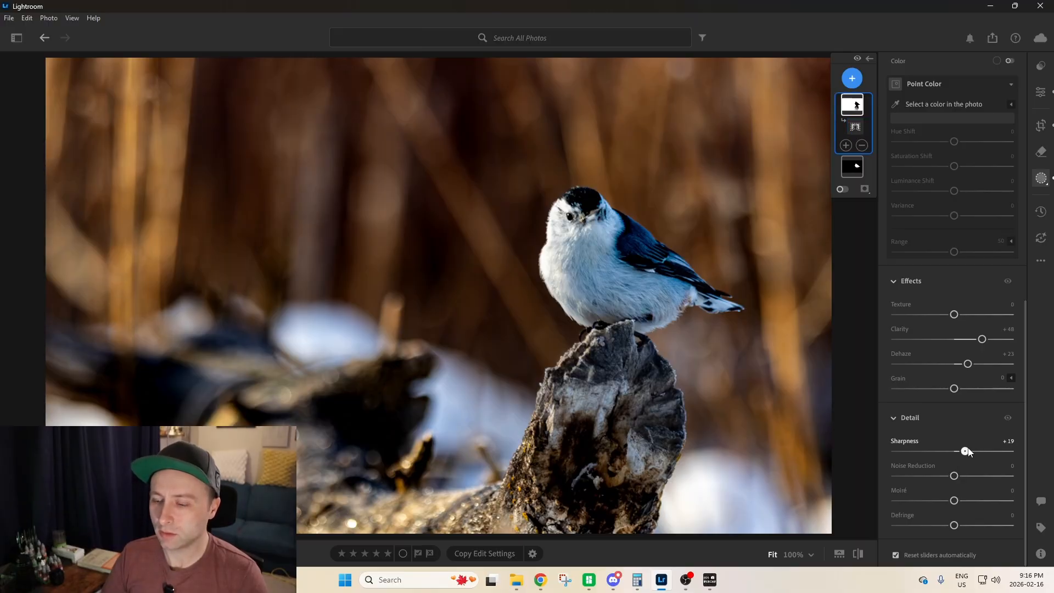
Add a horizontal Linear Gradient mask fading from the photo's left edge to just past the bird's tail
scroll(955, 448, up, 10)
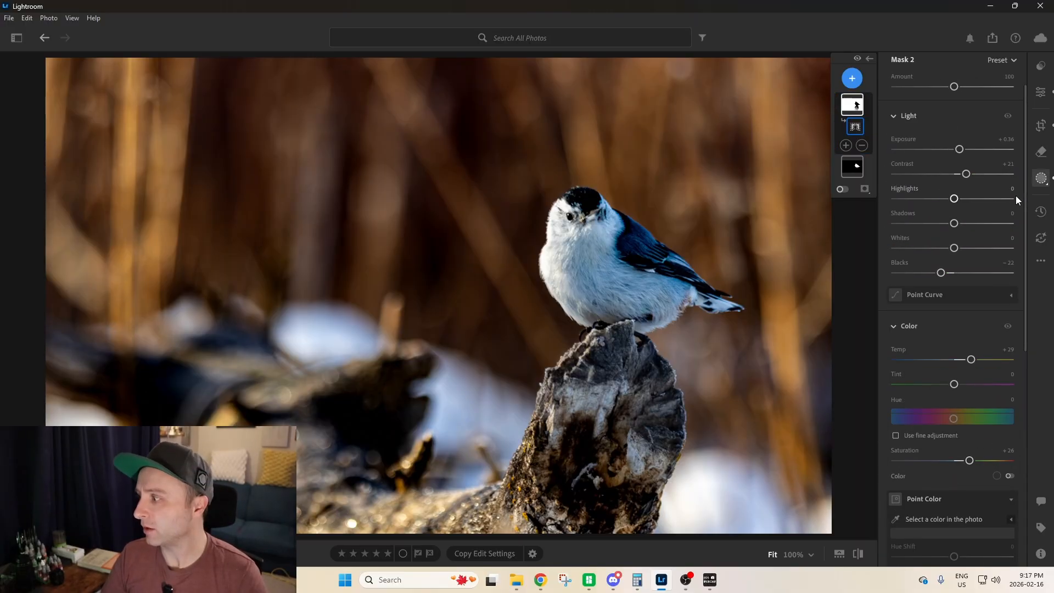
scroll(958, 199, up, 2)
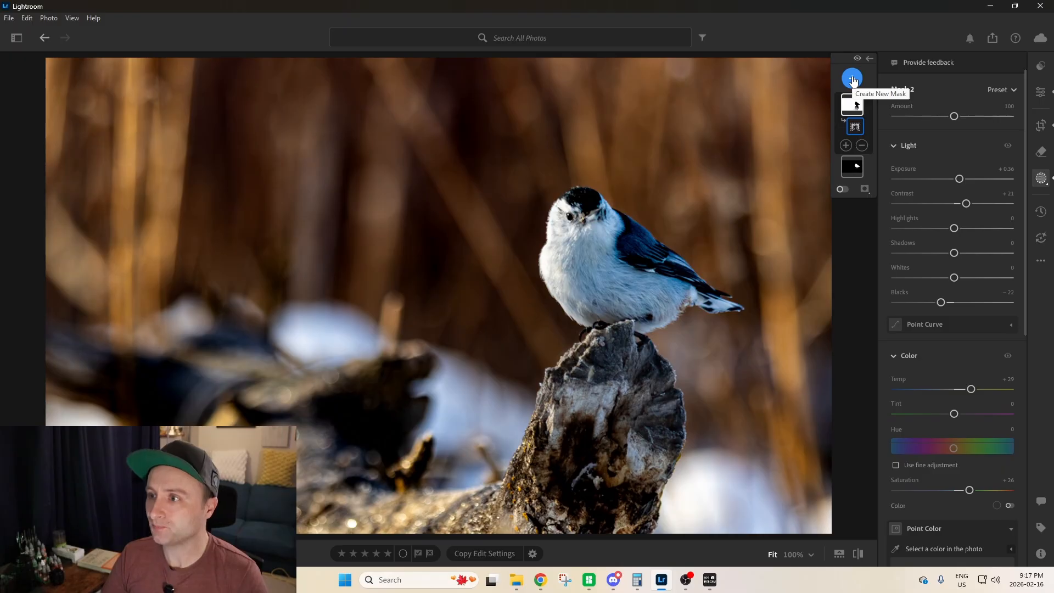
click(852, 78)
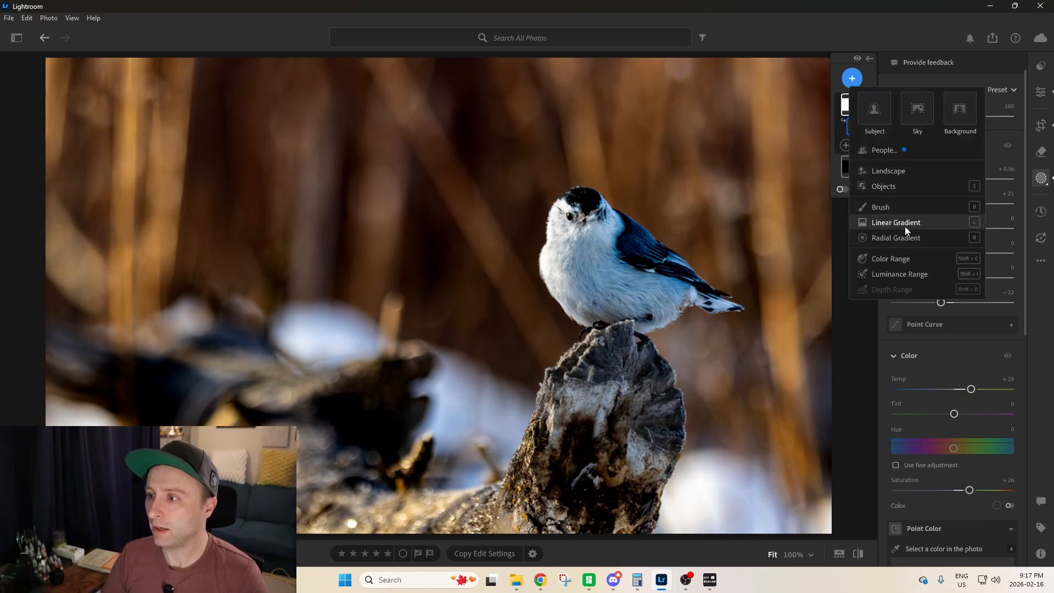
mouse_move(906, 225)
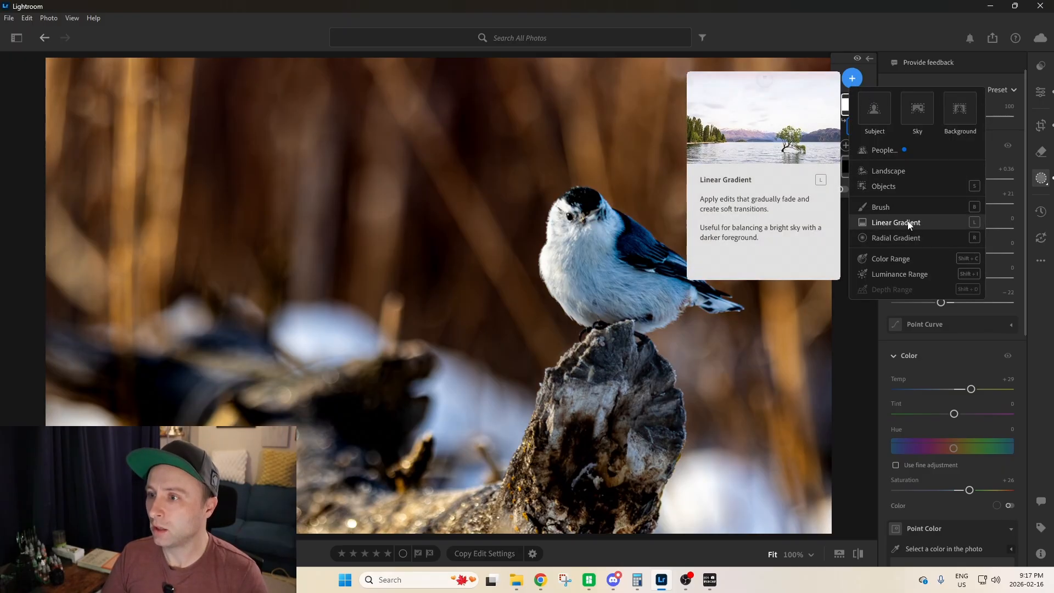
click(908, 222)
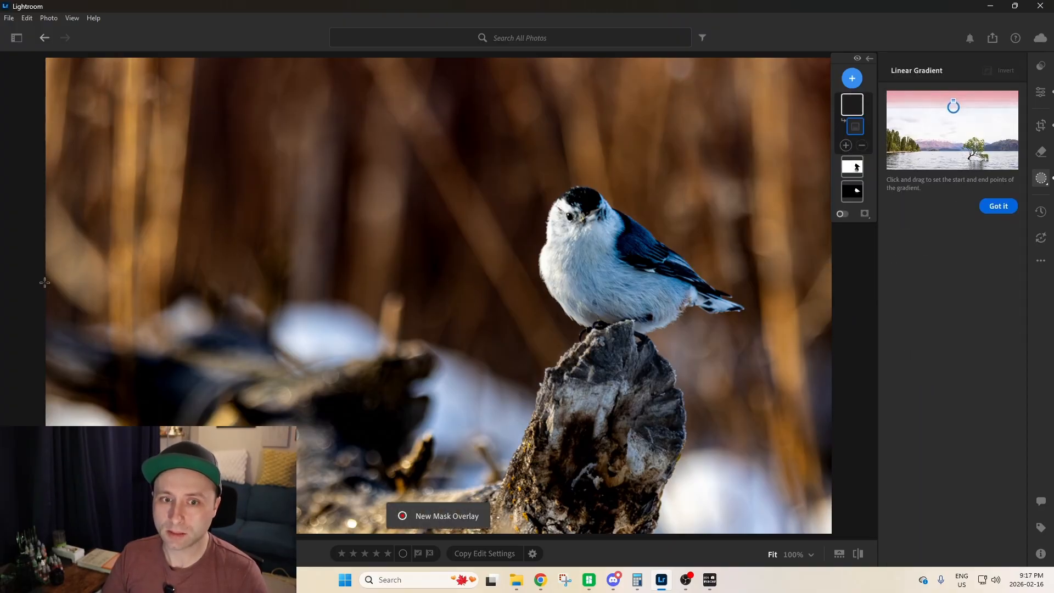
drag(44, 282, 490, 283)
drag(704, 285, 776, 284)
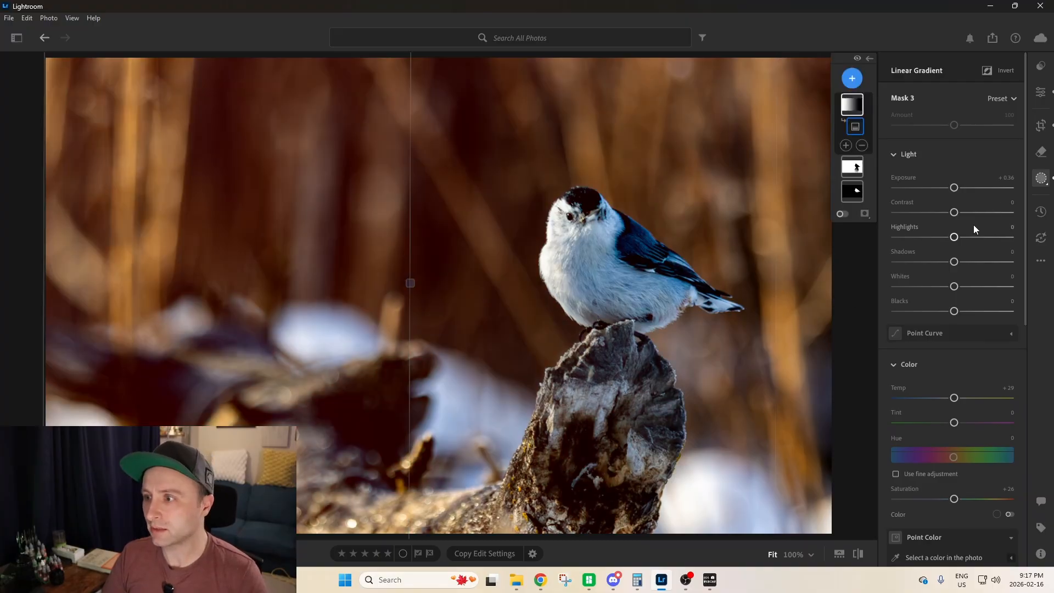
Set the gradient mask's Temp to +23, Contrast to -11 and Shadows to -6, and reset its Exposure to 0
drag(954, 398, 975, 404)
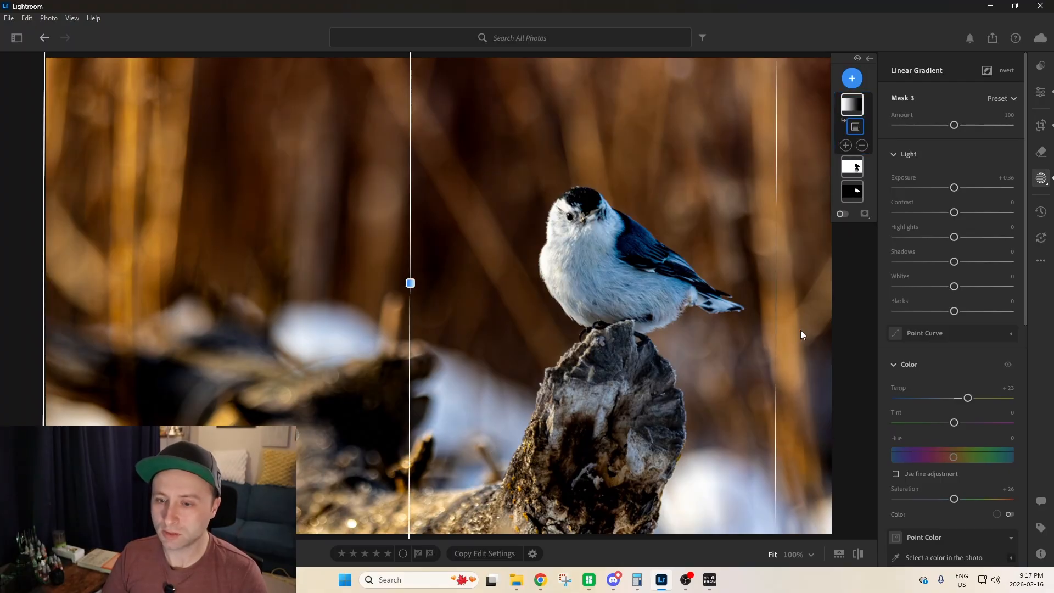
double_click(962, 178)
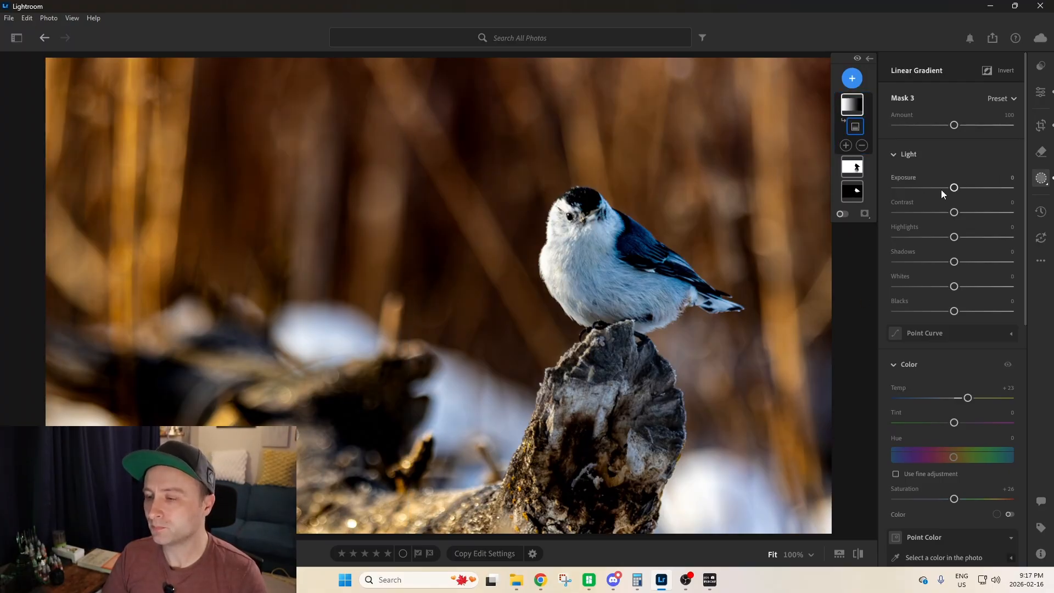
drag(954, 213, 950, 238)
click(856, 127)
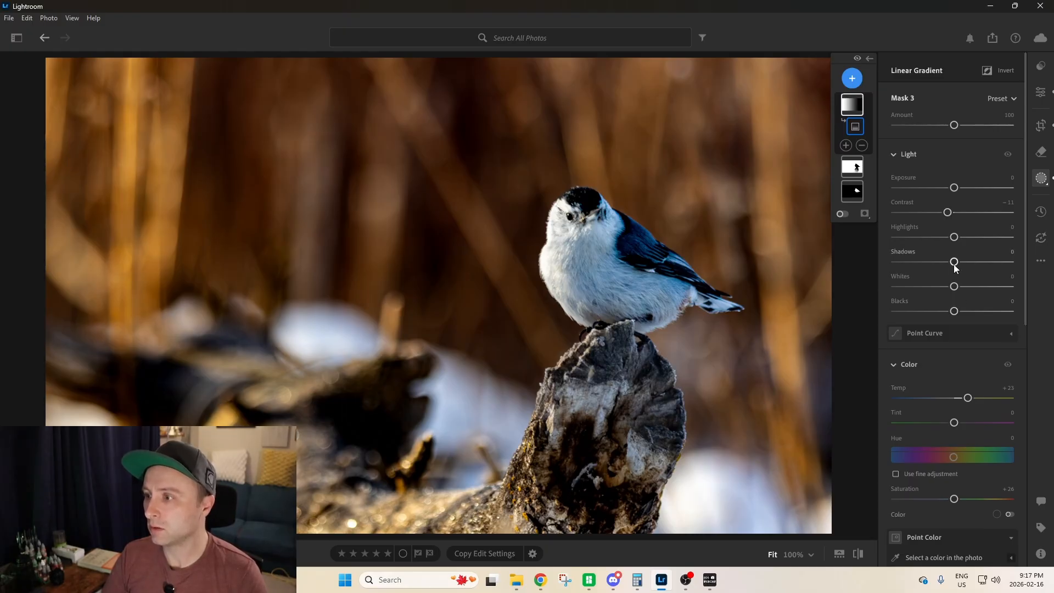
drag(955, 262, 940, 263)
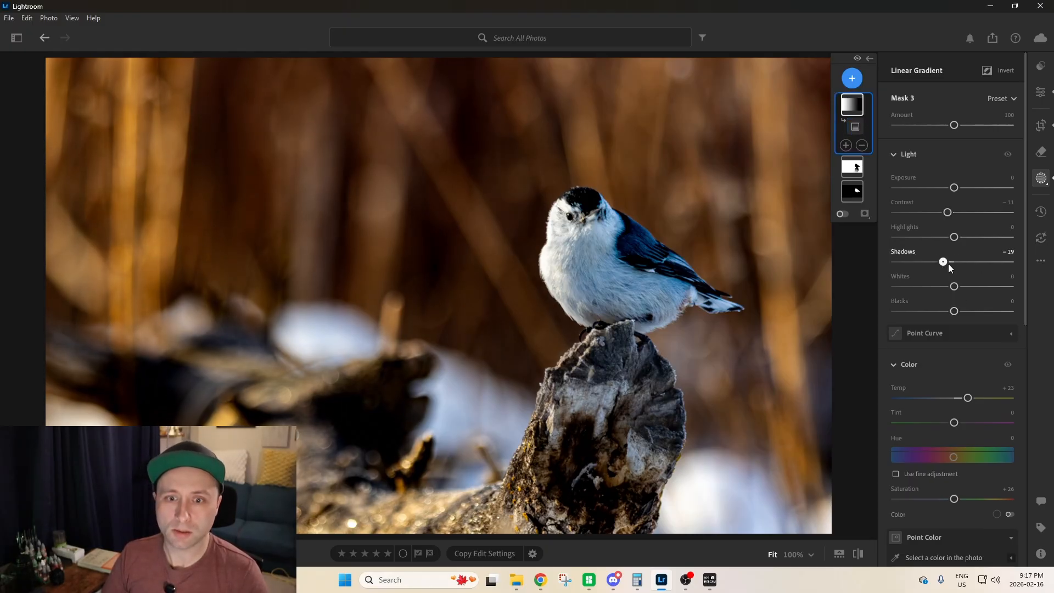
drag(998, 262, 947, 272)
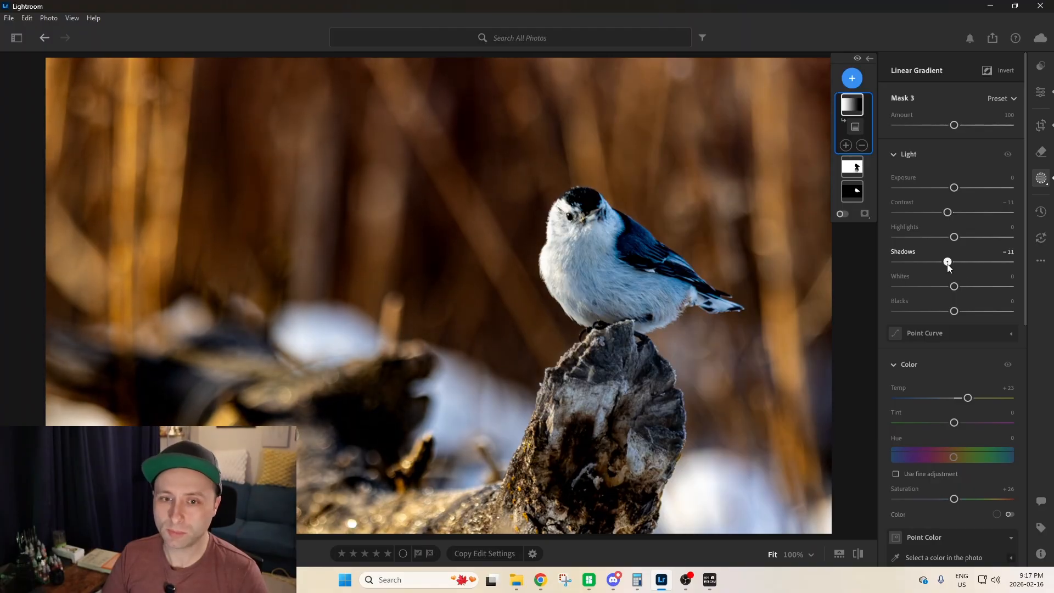
click(951, 263)
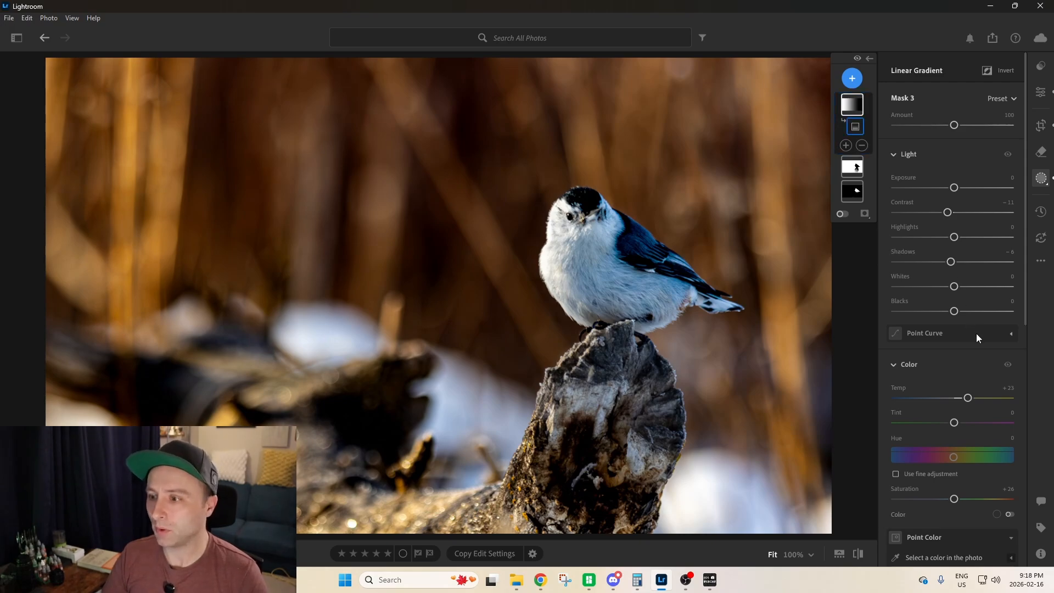
Reset the gradient mask's Saturation and Clarity to 0
scroll(976, 333, down, 2)
scroll(939, 330, down, 2)
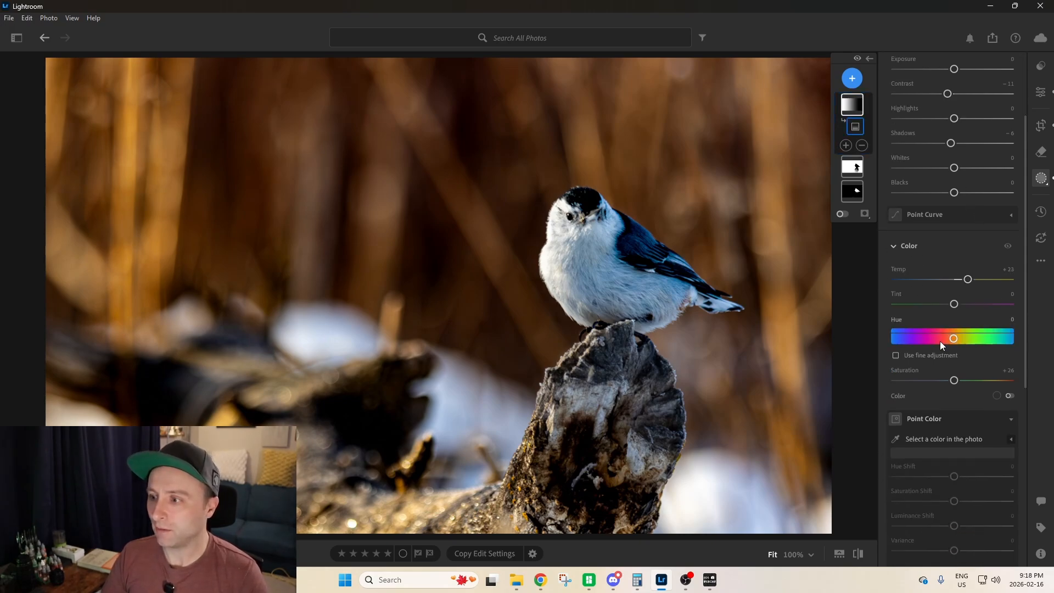
scroll(951, 469, down, 8)
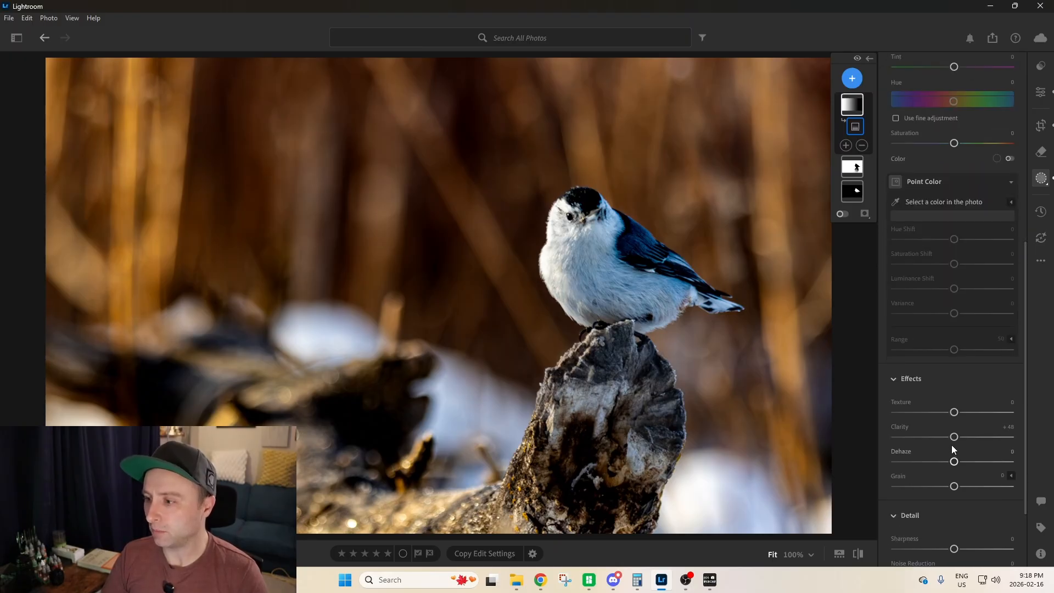
mouse_move(953, 436)
mouse_down()
mouse_move(983, 441)
mouse_move(954, 437)
mouse_up()
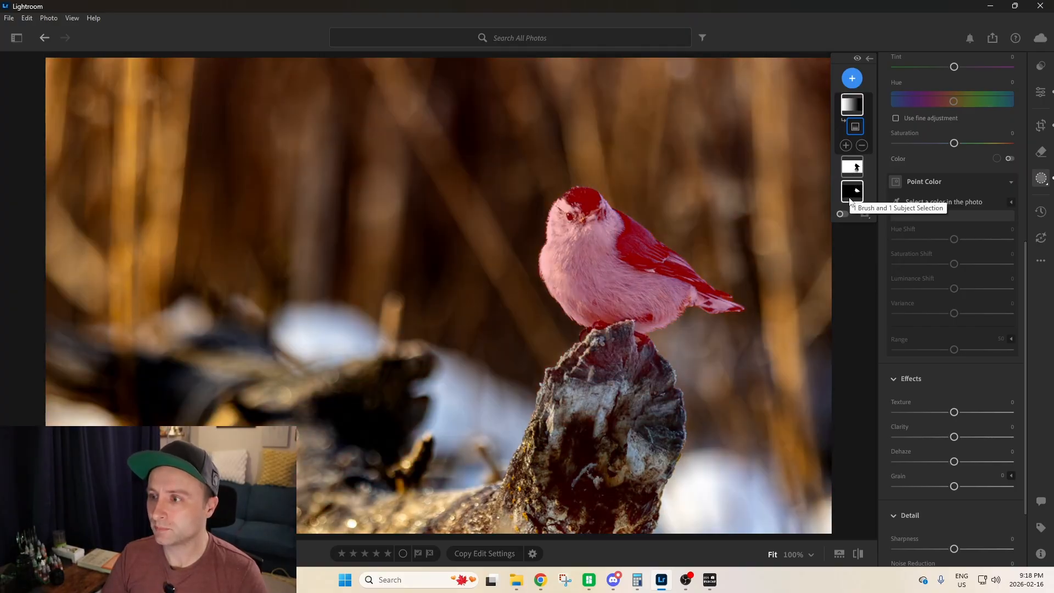
Reselect the bird mask and set its Dehaze to +43, Exposure to +0.44 and Shadows to +39
click(851, 197)
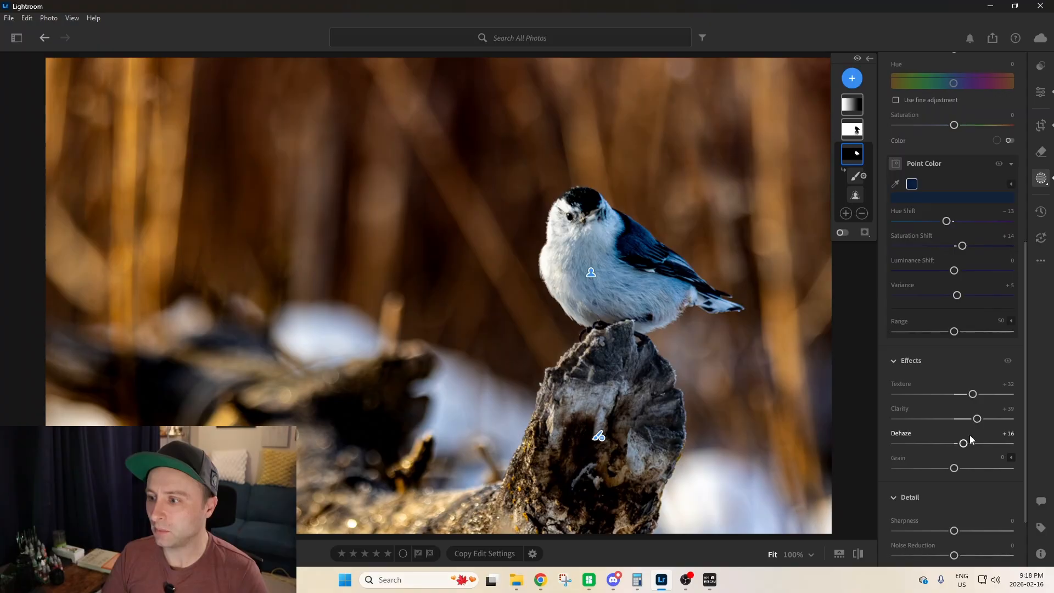
drag(963, 443, 980, 445)
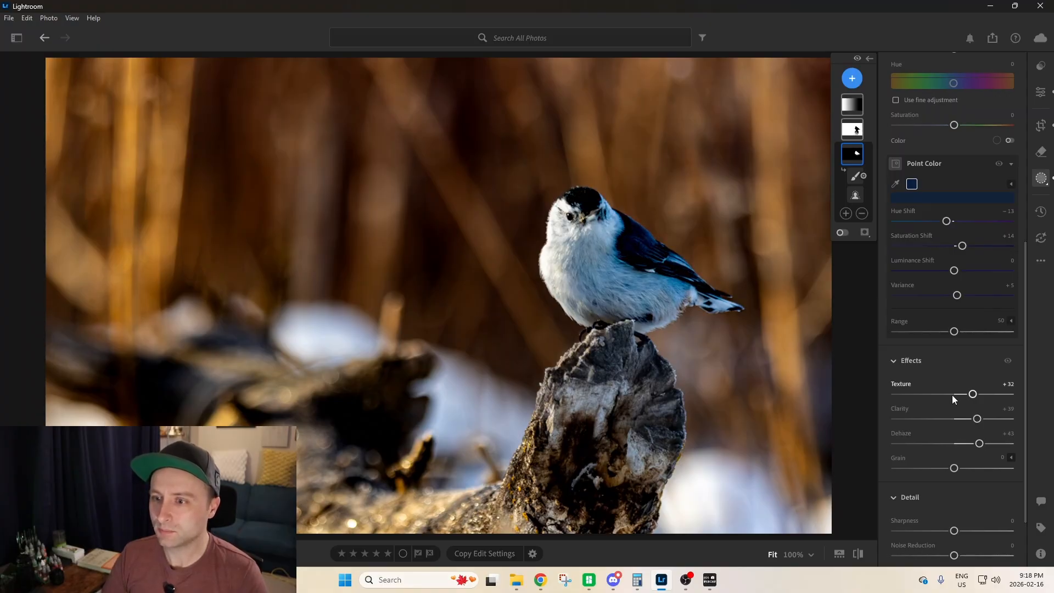
scroll(937, 377, up, 6)
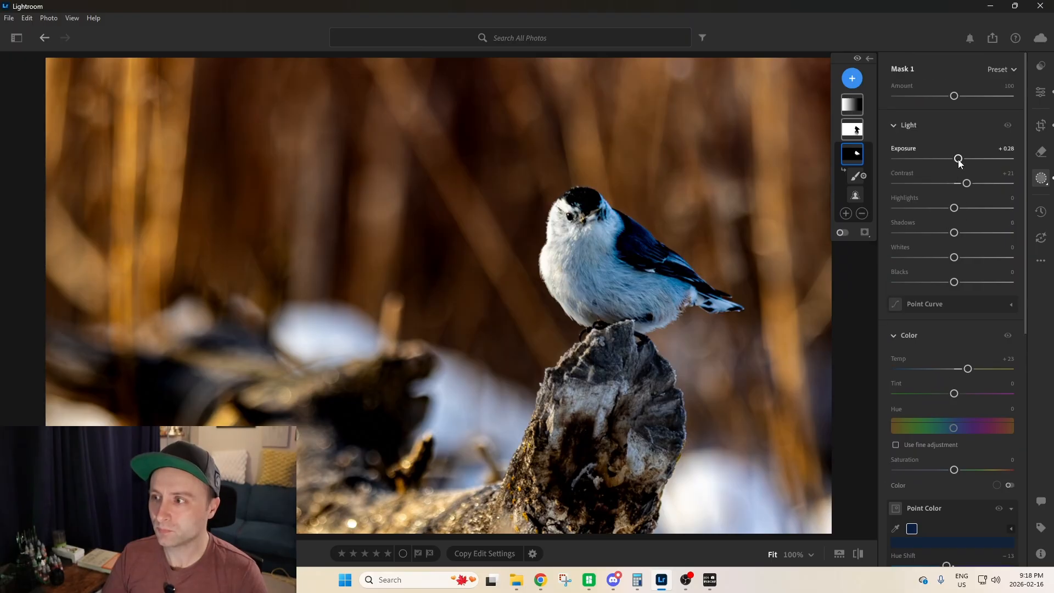
drag(958, 160, 960, 159)
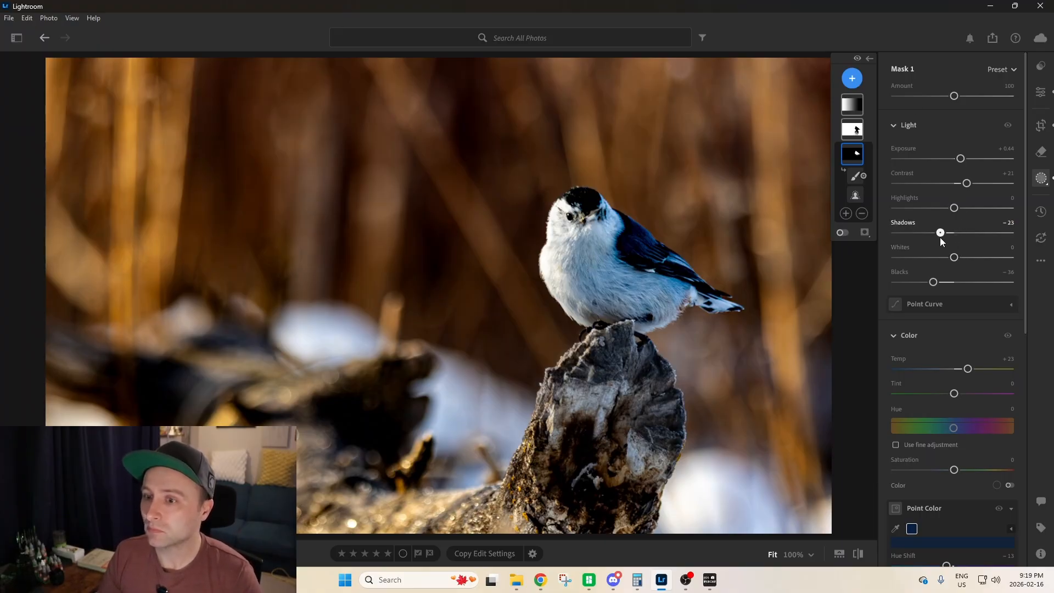
drag(923, 241, 973, 245)
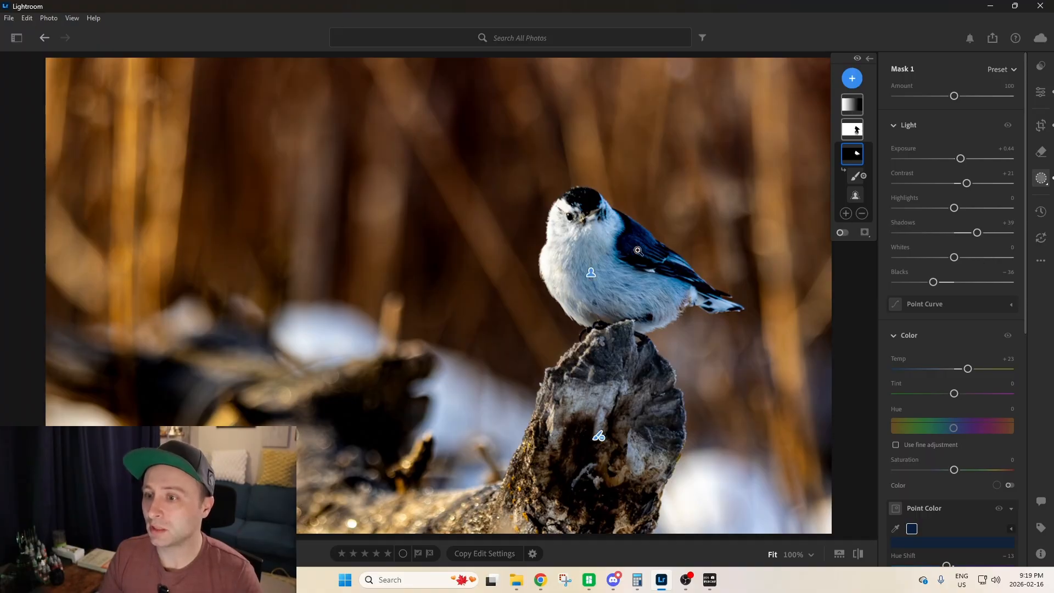
Set the bird mask's Temp to +24, Saturation to +29 and the blue Point Color sample's Hue Shift to +1
drag(968, 369, 963, 370)
click(970, 470)
scroll(947, 489, down, 2)
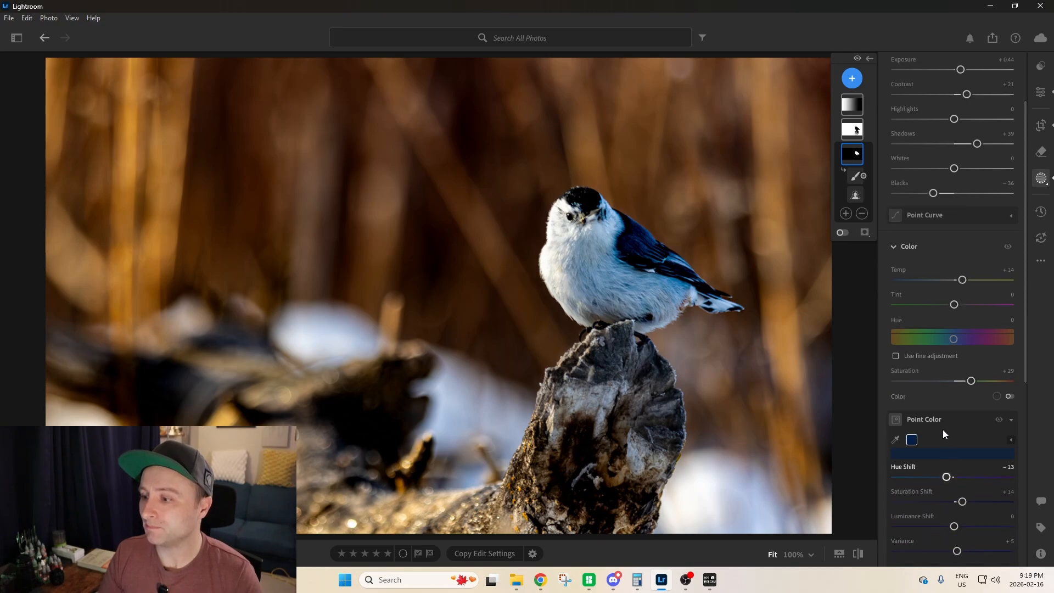
drag(946, 478, 956, 497)
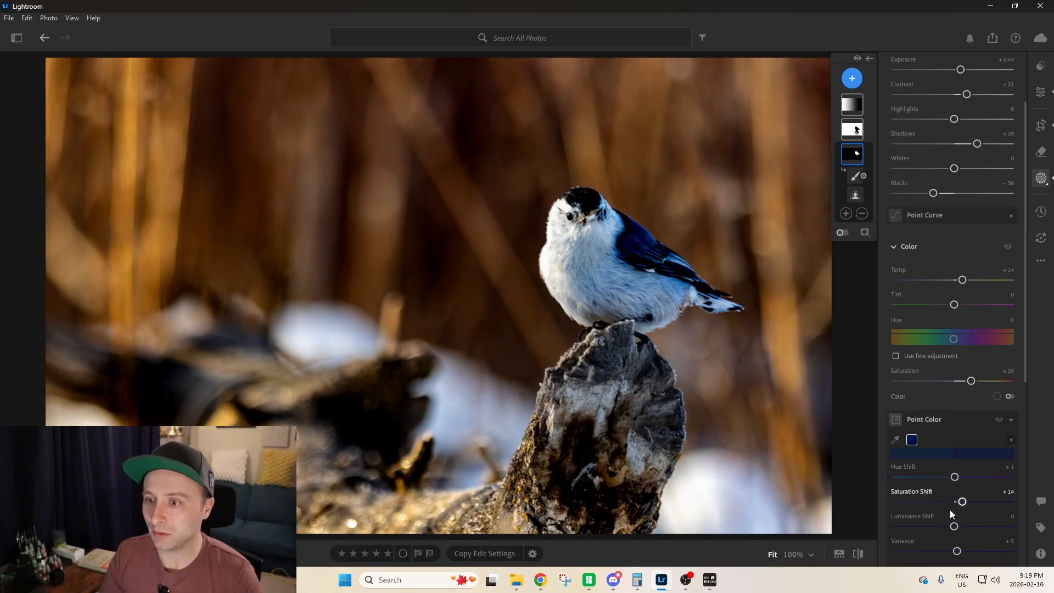
scroll(952, 433, up, 1)
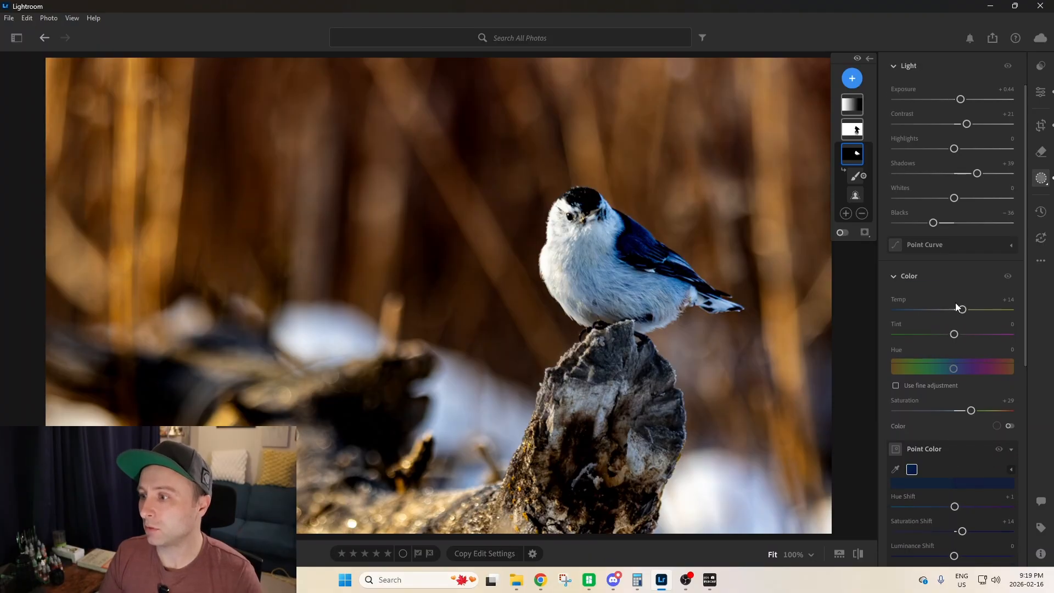
drag(957, 314, 962, 315)
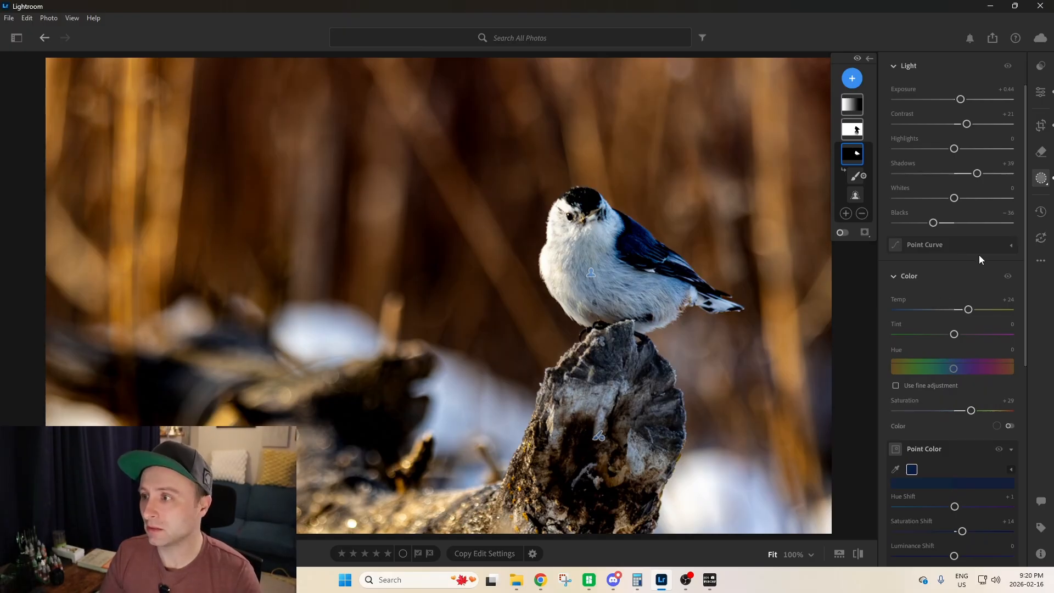
scroll(979, 255, down, 1)
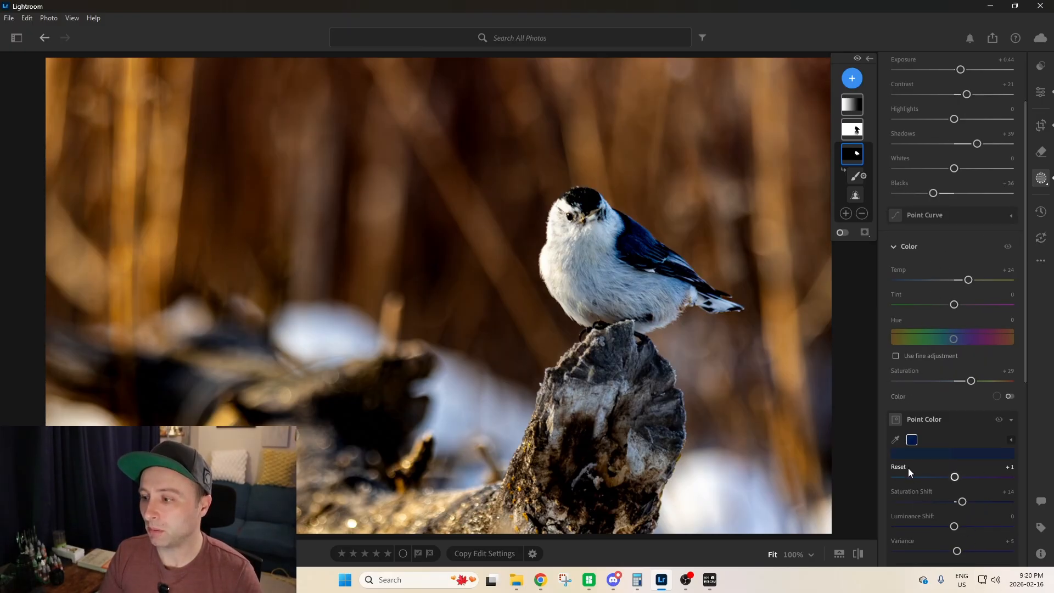
scroll(908, 469, up, 3)
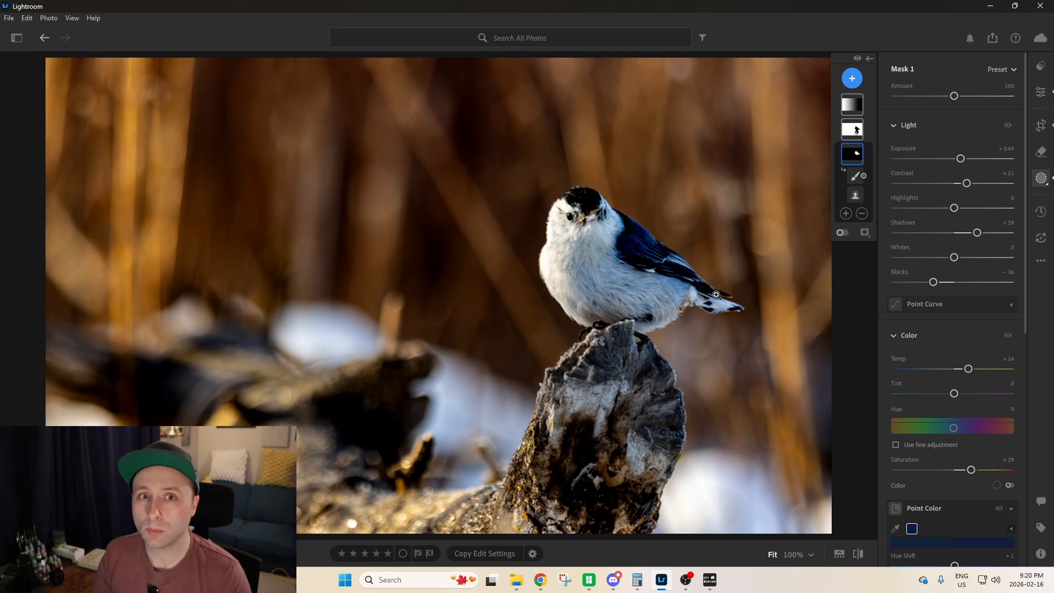
click(839, 555)
click(839, 555)
click(21, 39)
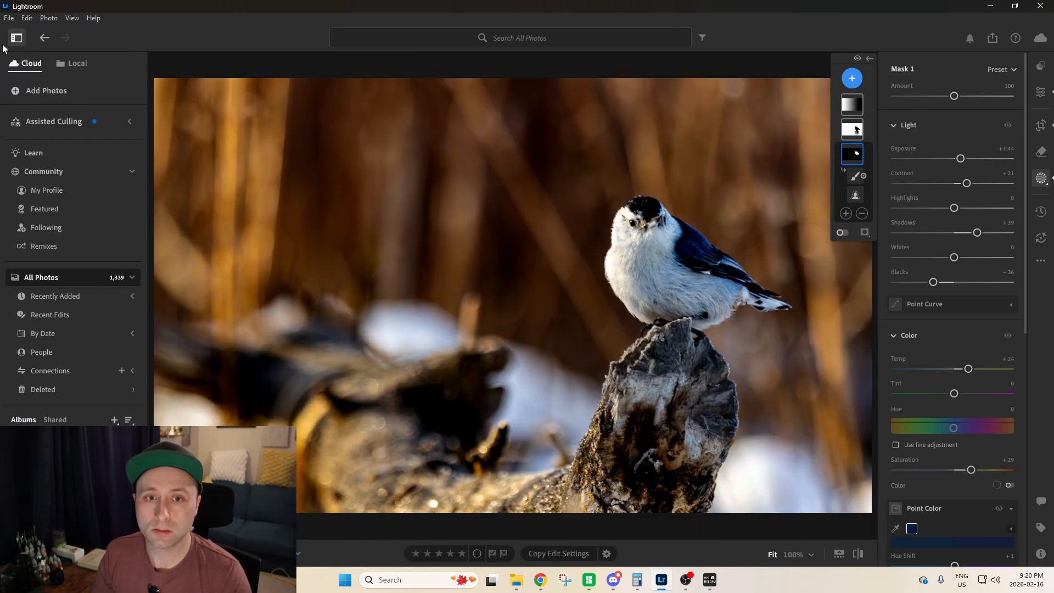
click(17, 37)
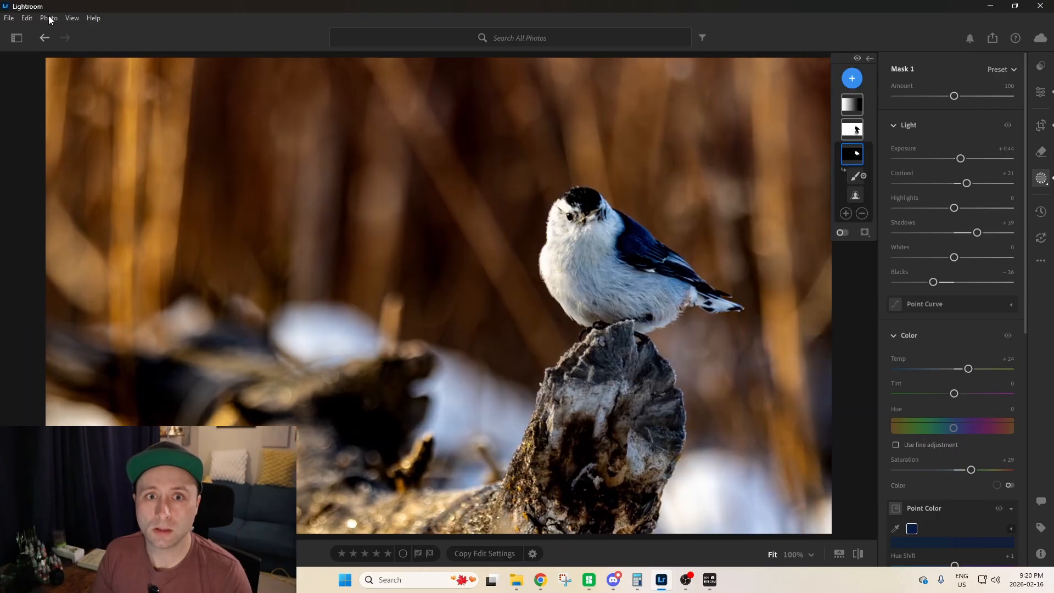
Open the photo's export settings, keeping Output Sharpening at Screen and its Amount at Standard
click(49, 19)
mouse_move(11, 21)
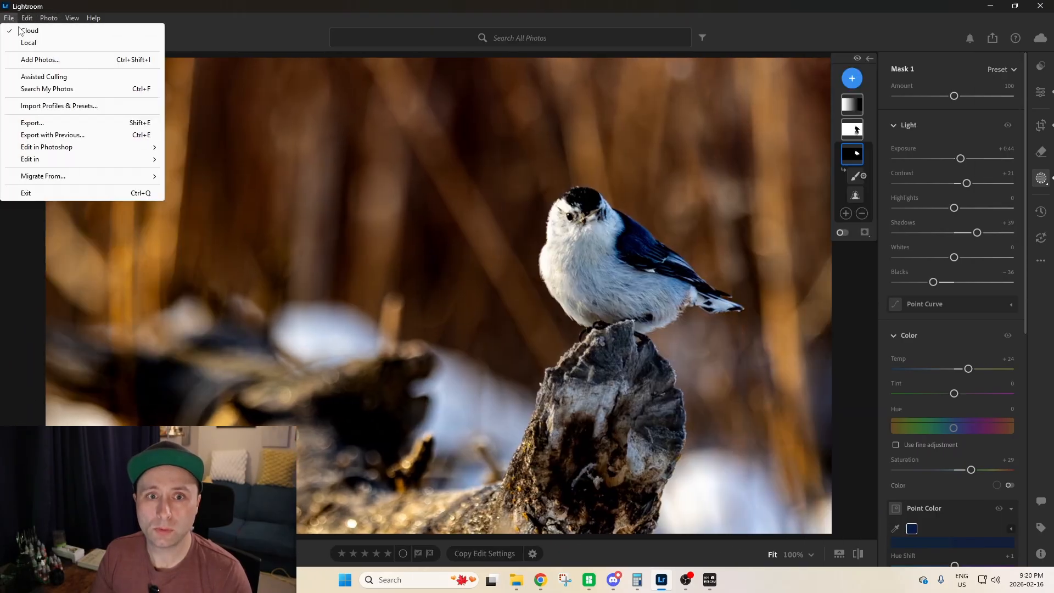
click(82, 123)
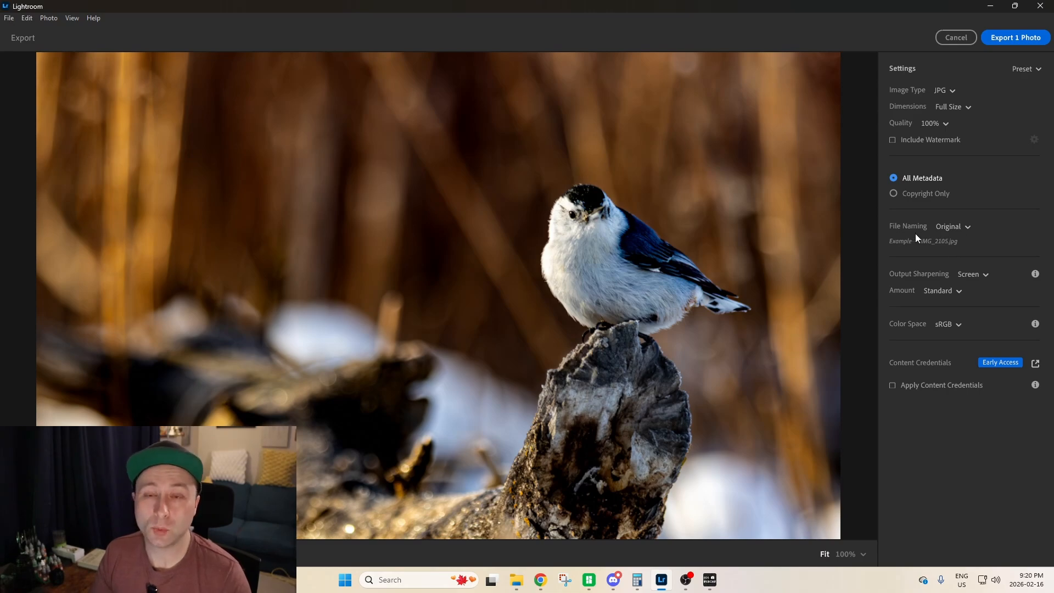
click(970, 276)
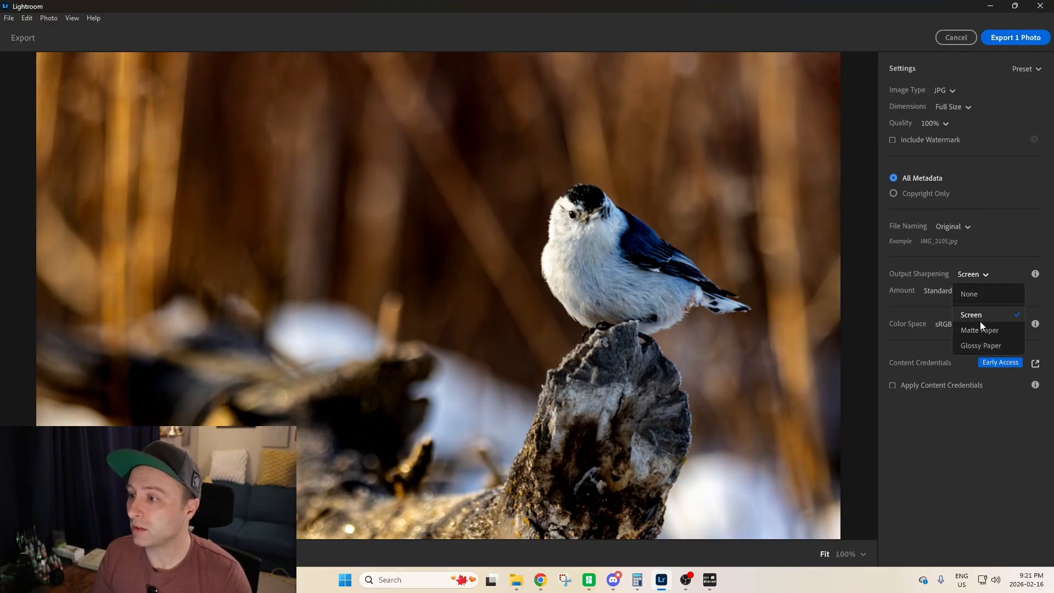
click(1030, 231)
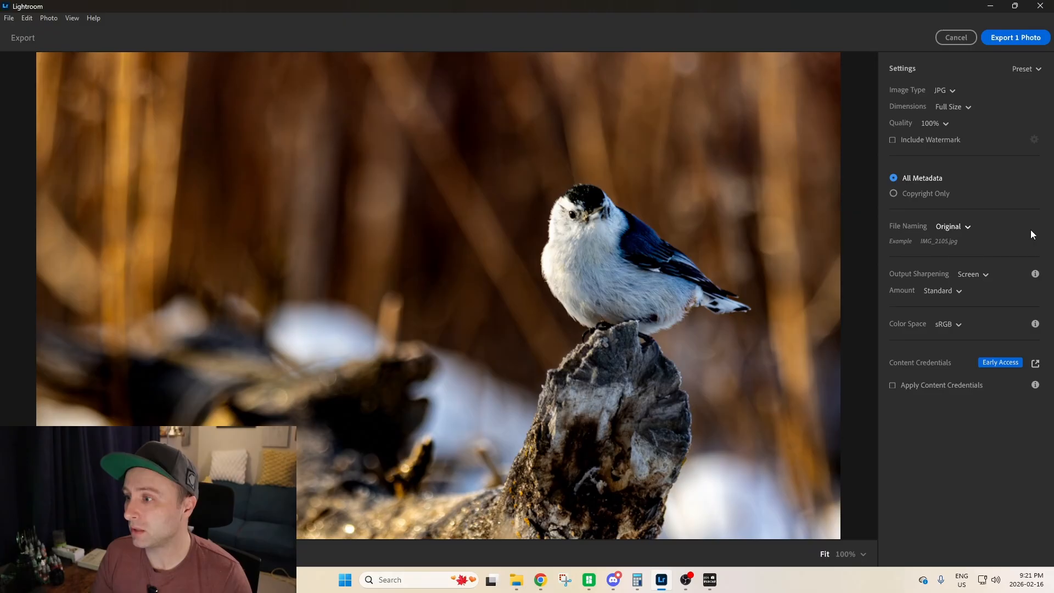
click(1045, 213)
click(941, 289)
click(1013, 304)
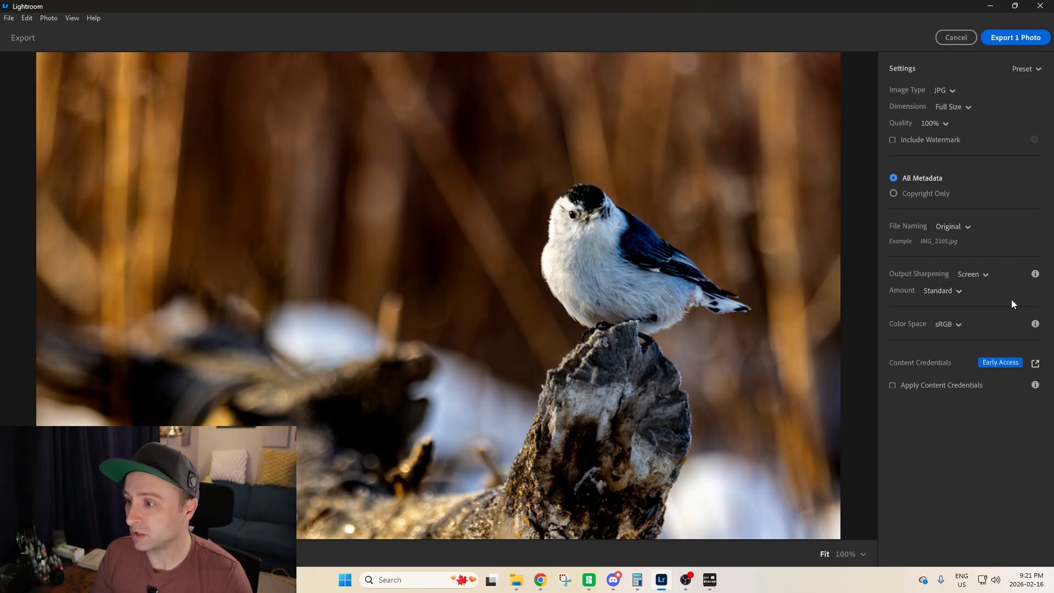
Set the export Color Space to Adobe RGB and export the full-size JPG to the Finished 02-02-26 folder
click(952, 325)
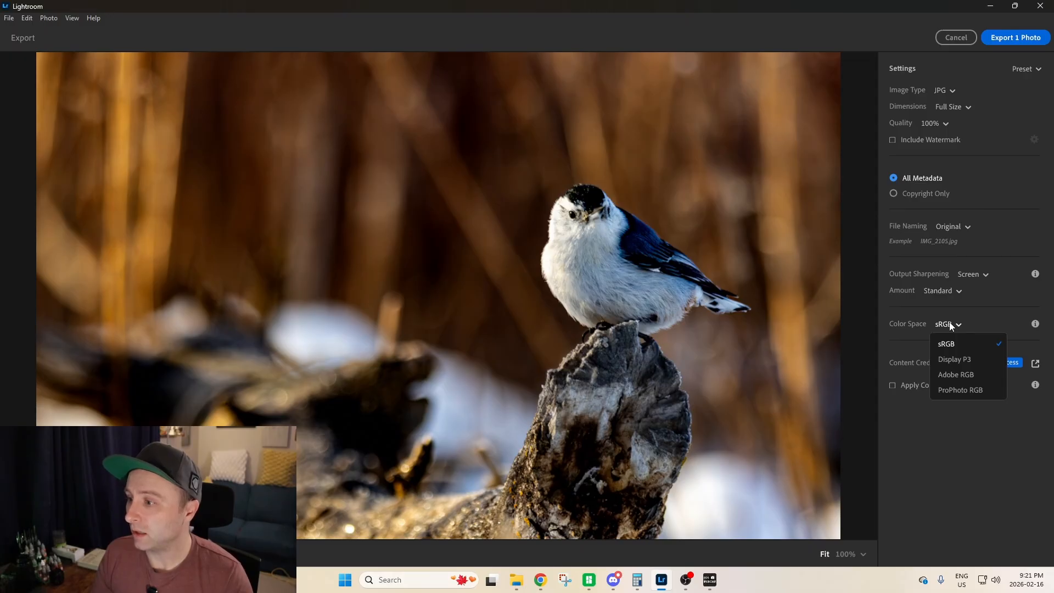
click(964, 374)
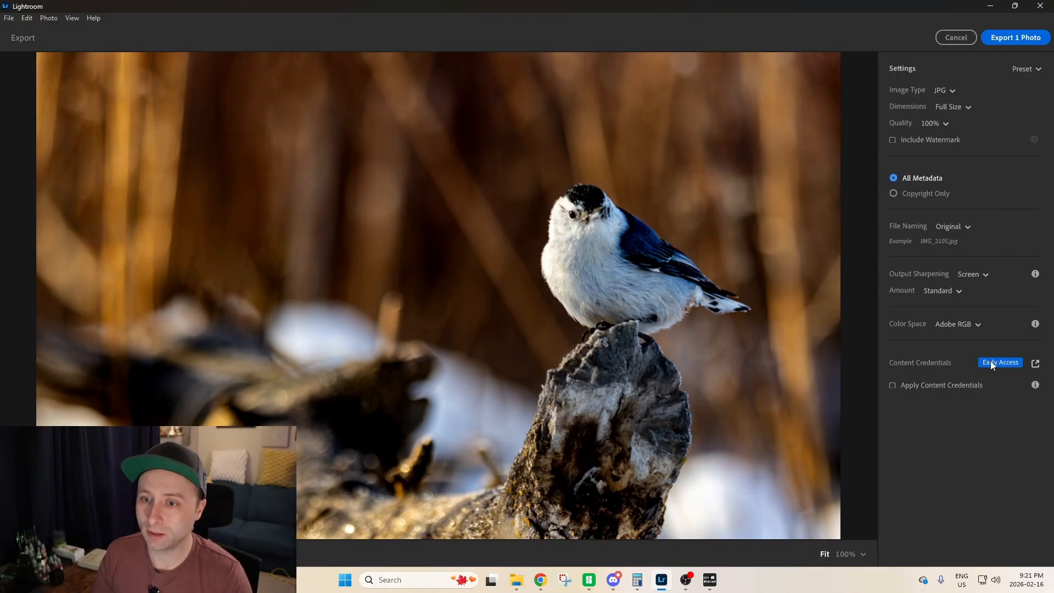
click(1011, 38)
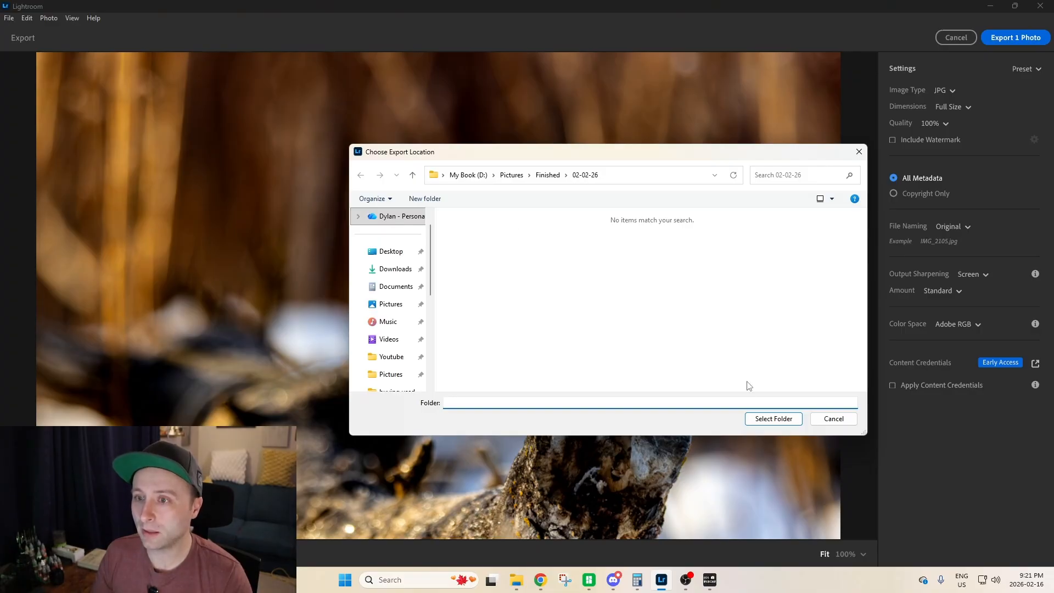
click(774, 419)
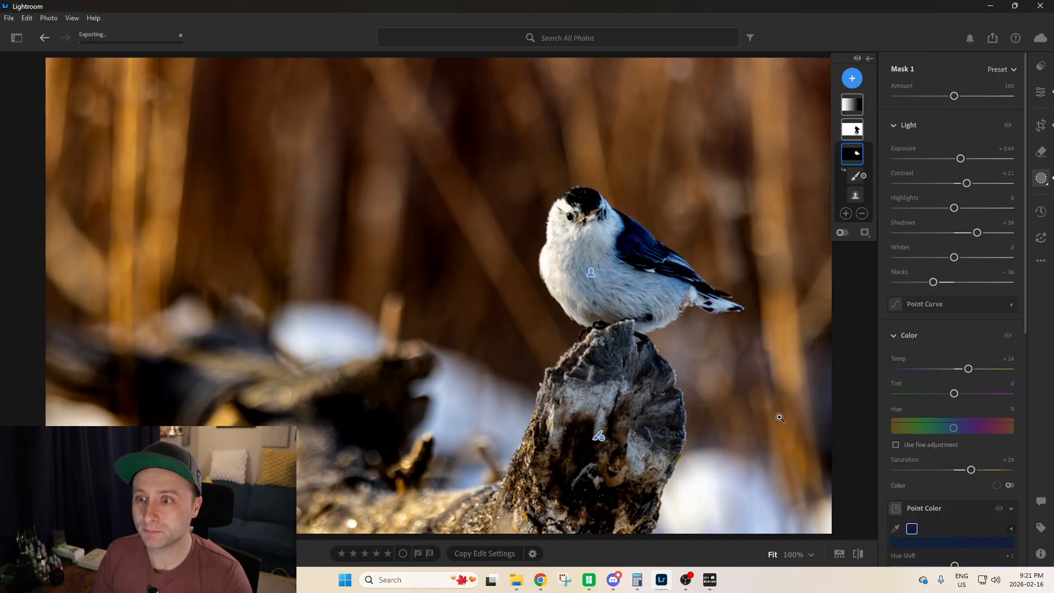